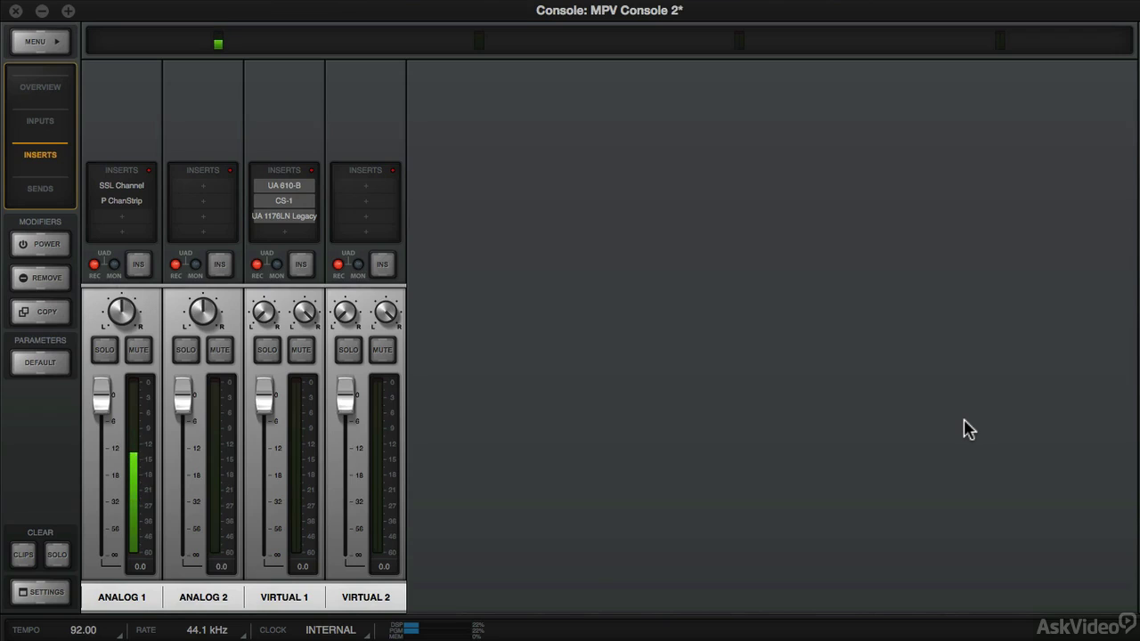
- Bring the Kontakt 5 window with the HipHop-Melodic-Lean Pad 1 instrument and Outputs panel forward
key("super+Tab")
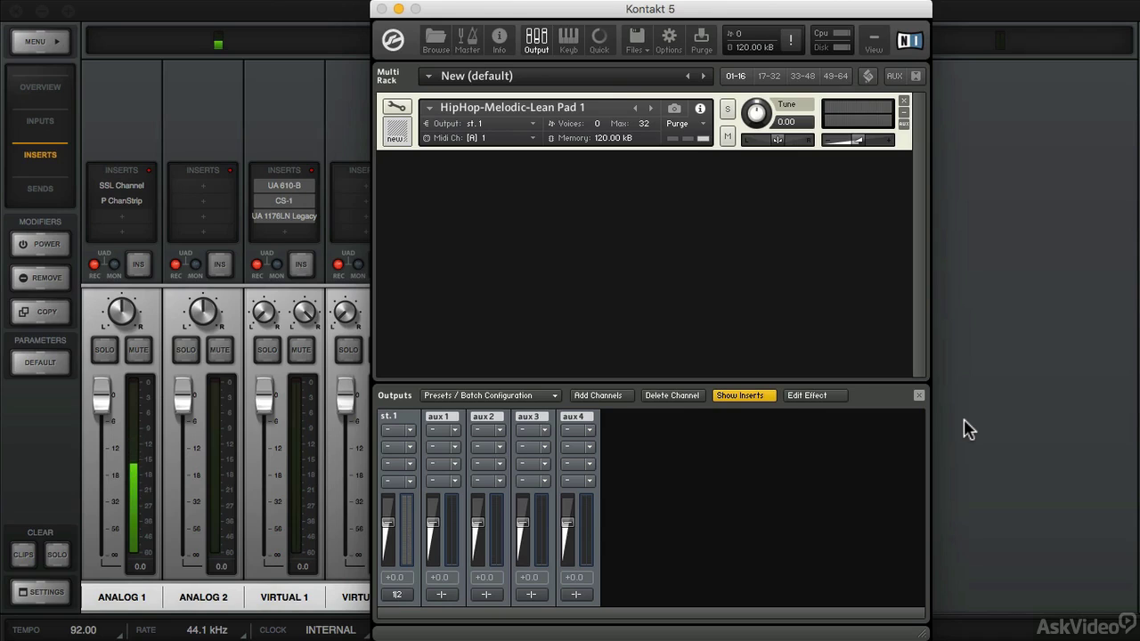
- Confirm Universal Audio Apollo as Kontakt's audio device in the audio settings
left_click(670, 40)
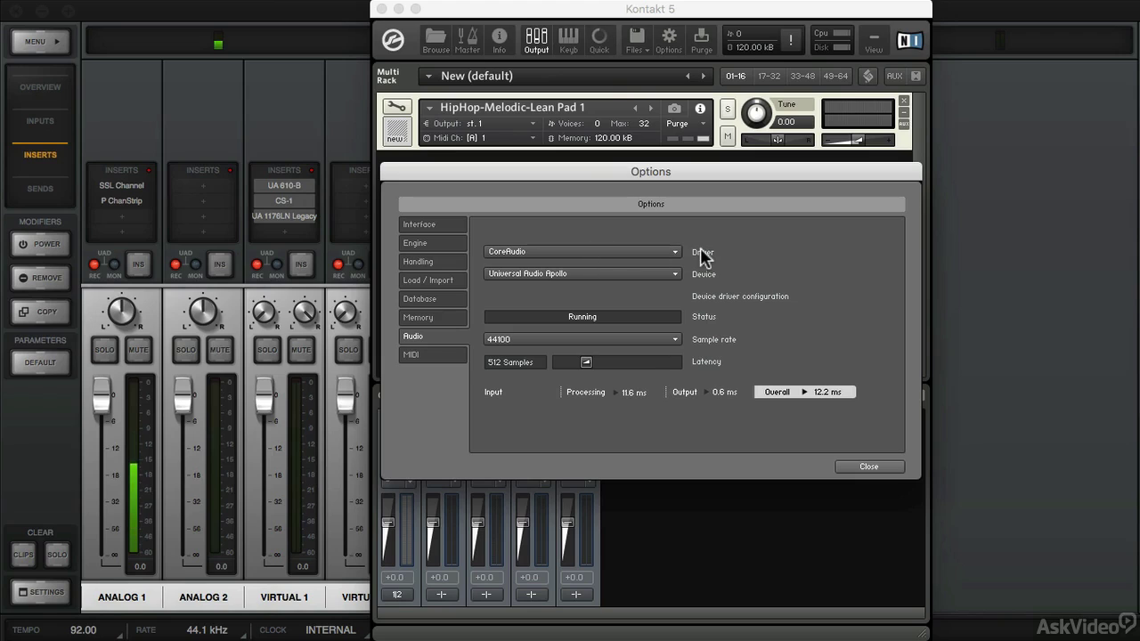
left_click(675, 274)
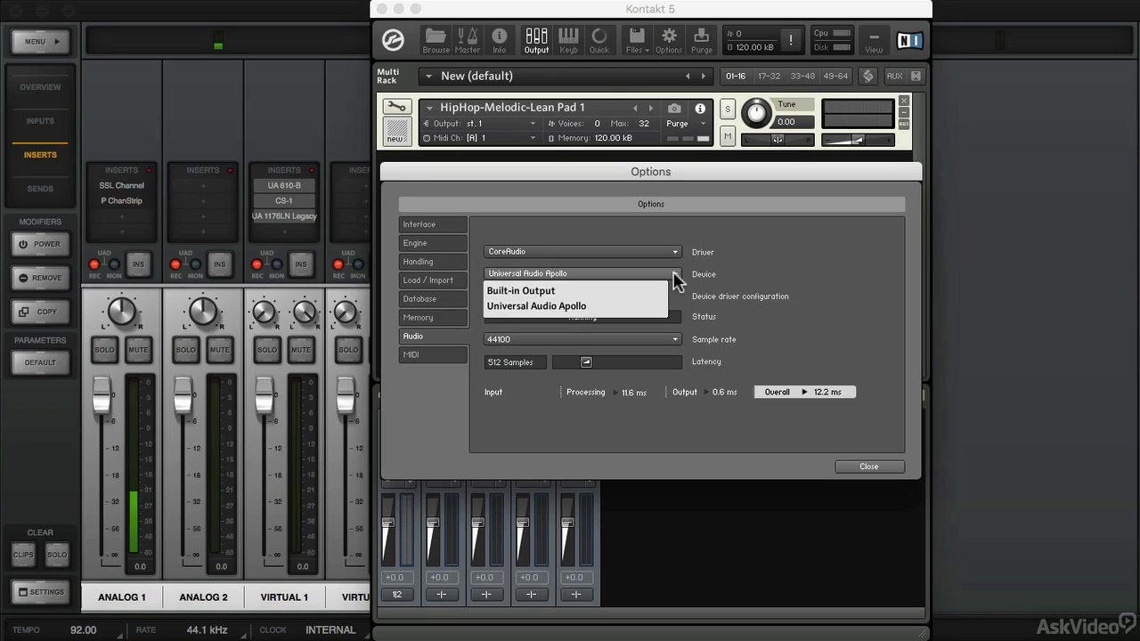
left_click(766, 274)
left_click(869, 467)
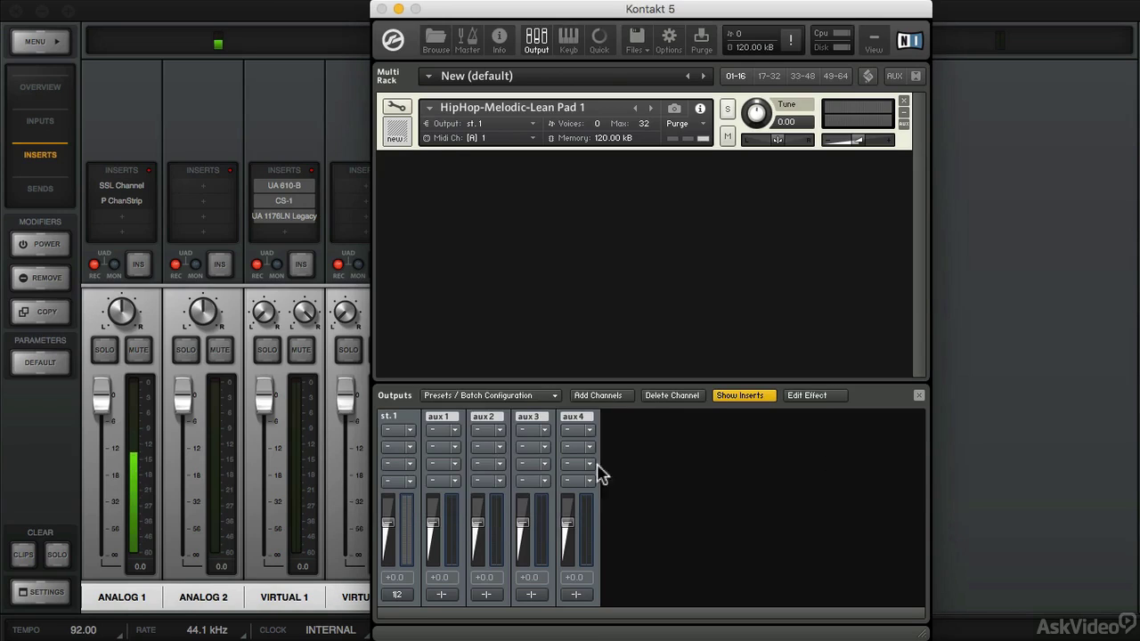
- Route st.1 channel 01 to 5 - VIRTUAL 1 and channel 02 to 6 - VIRTUAL 2, then return to the console
left_click(398, 595)
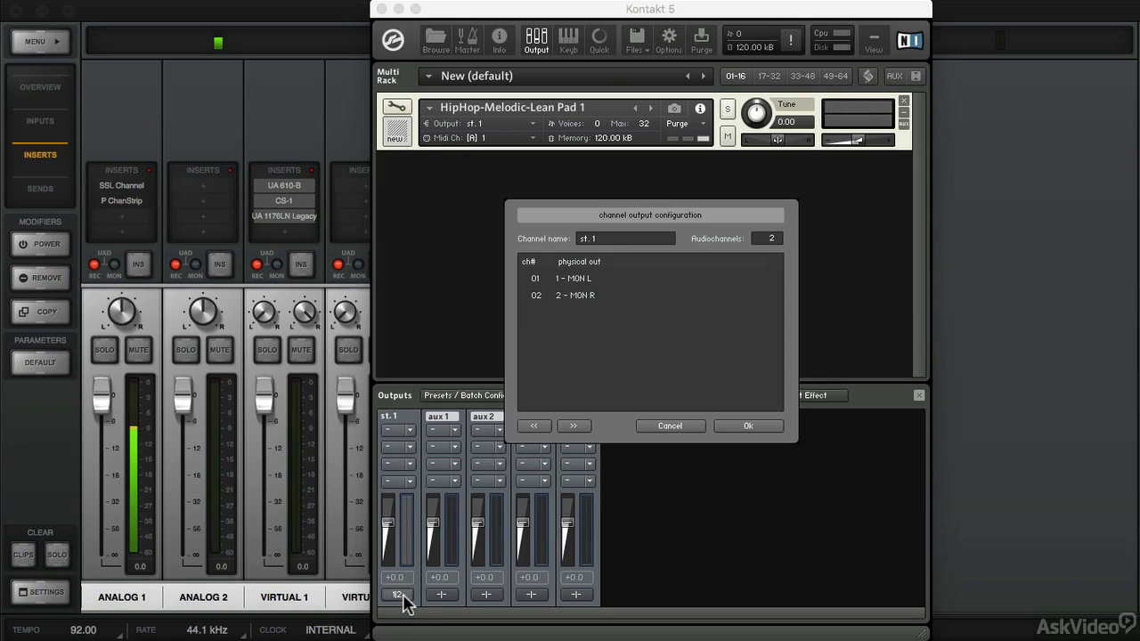
left_click(583, 277)
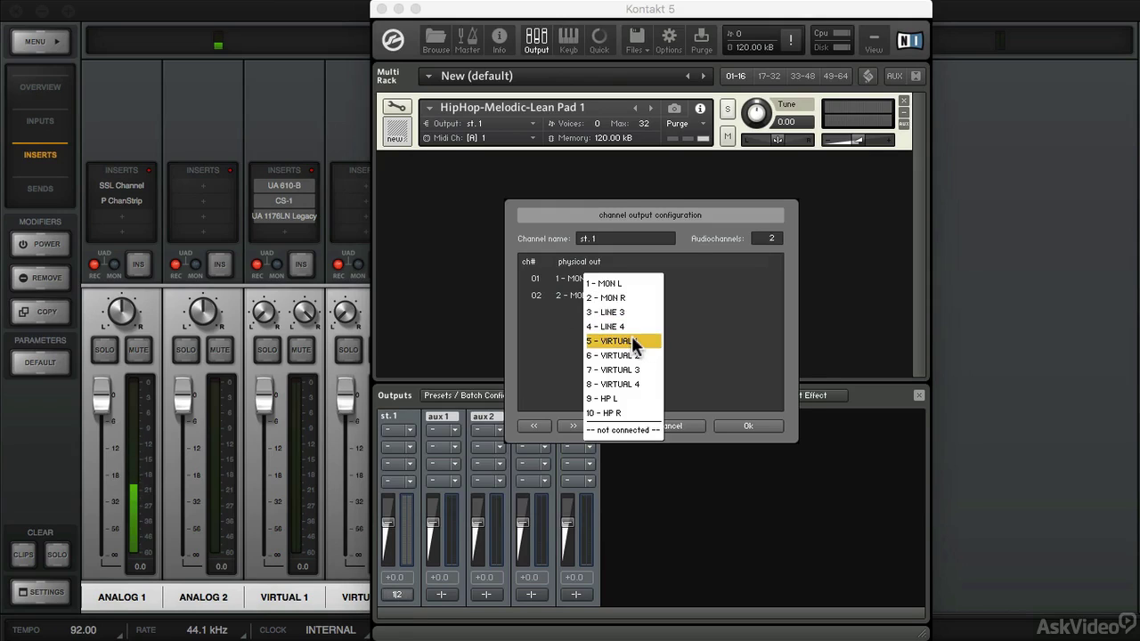
left_click(634, 342)
left_click(595, 295)
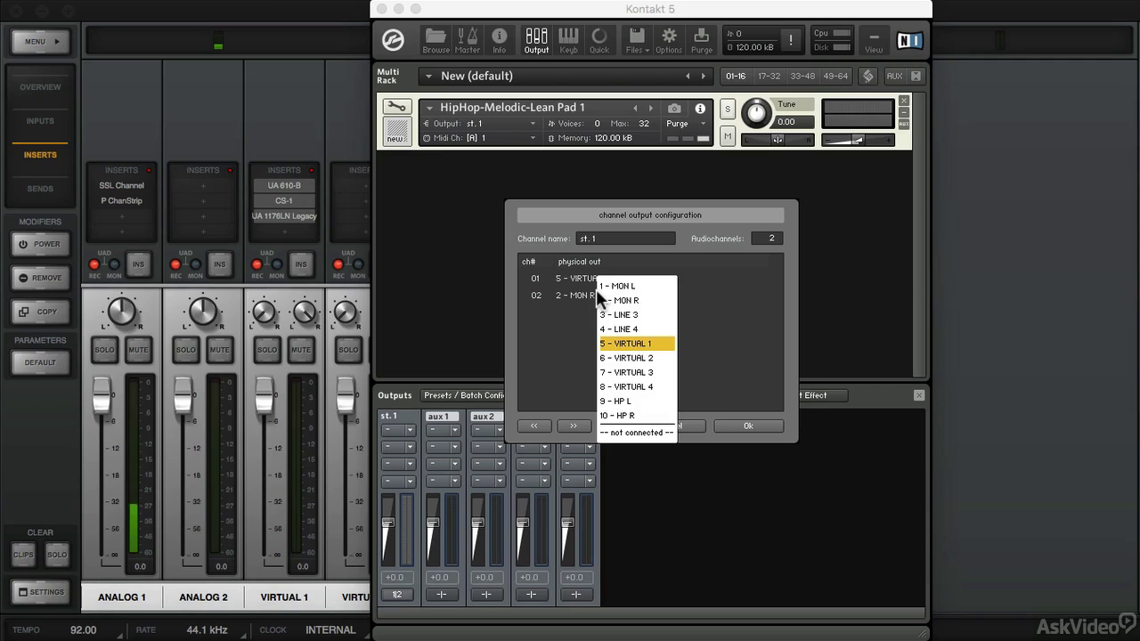
left_click(628, 358)
left_click(747, 427)
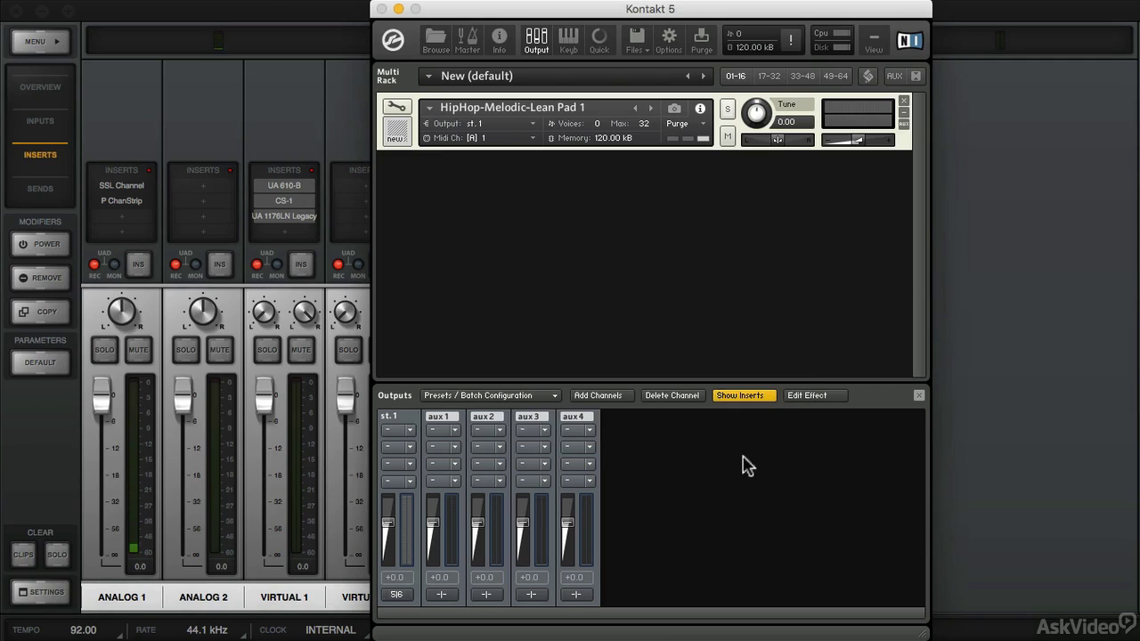
left_click(1014, 396)
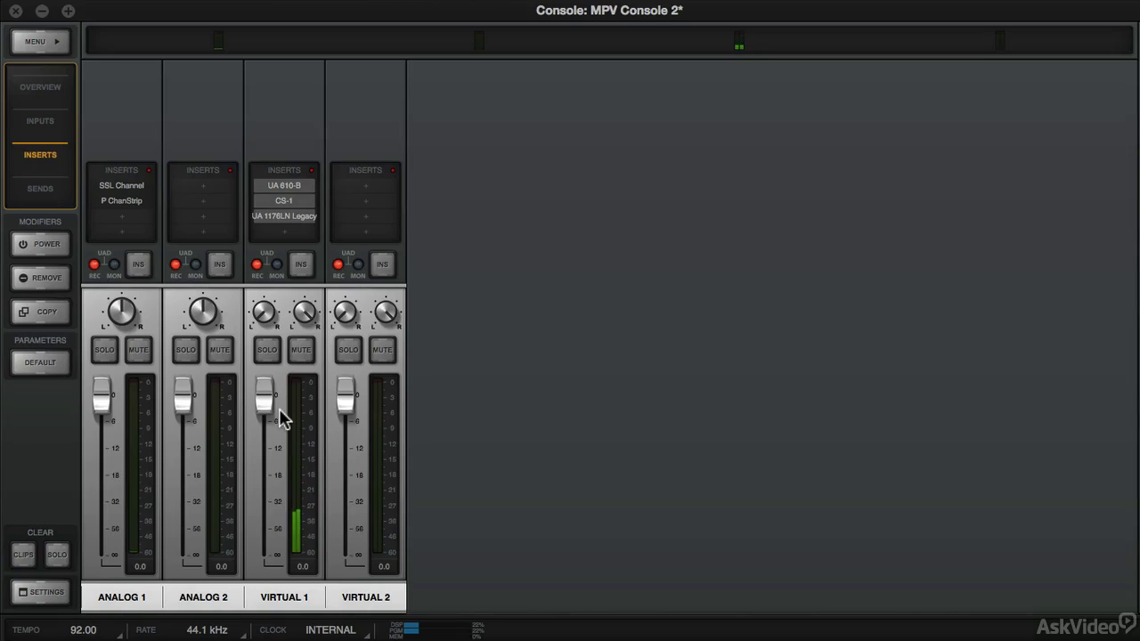
left_click(299, 603)
left_click(300, 571)
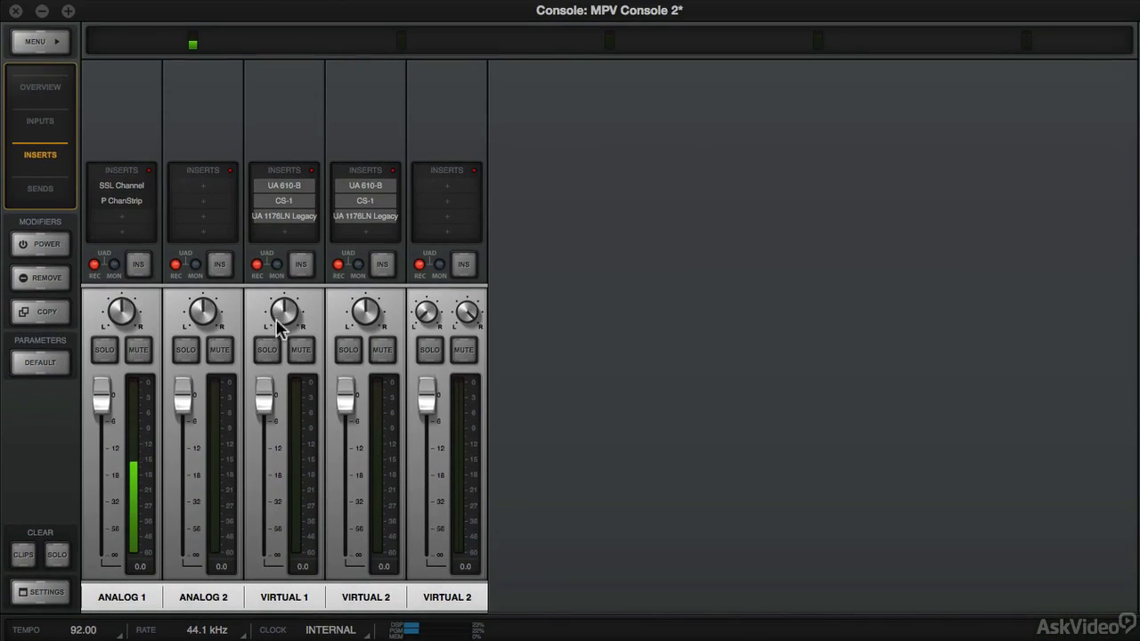
mouse_move(361, 191)
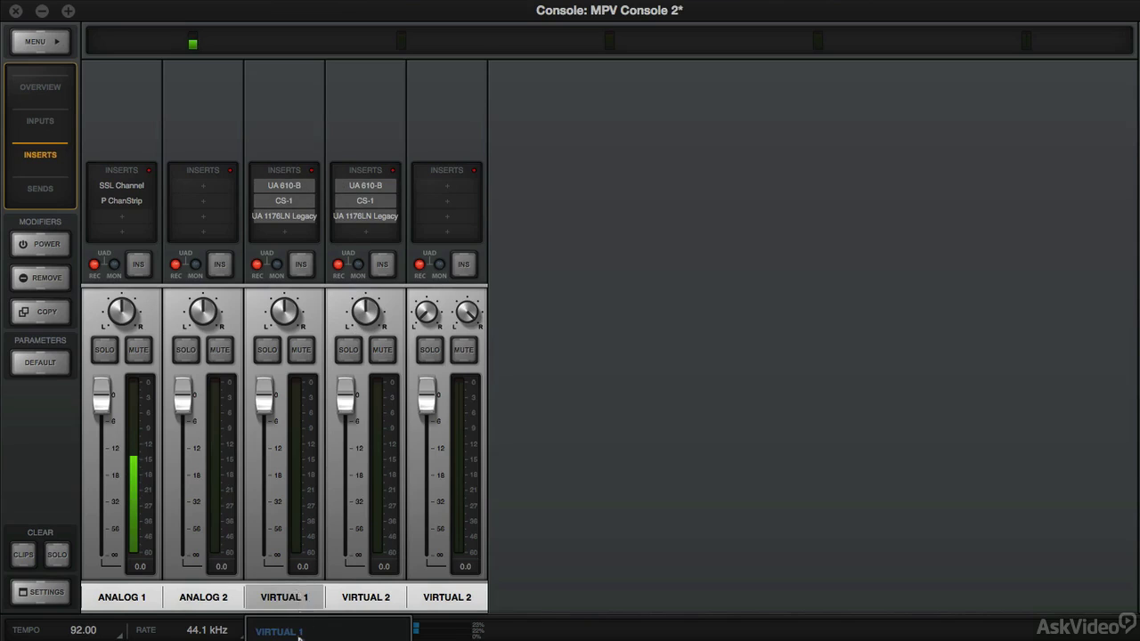
left_click(298, 593)
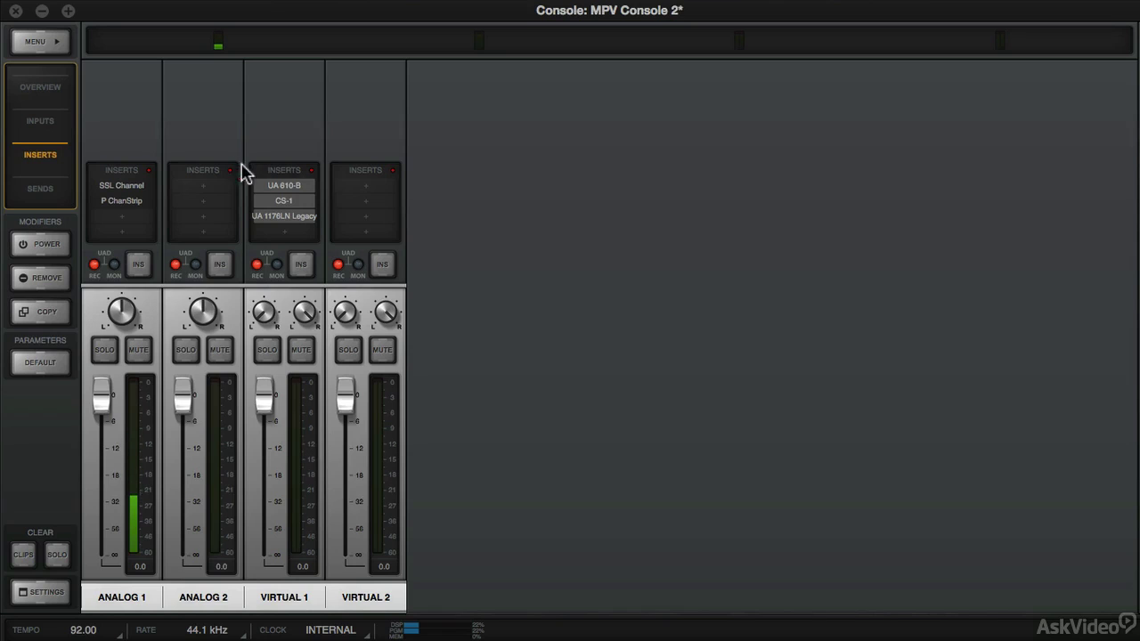
- Open the UA 610-B on Virtual 1, toggle its power, and raise its level to about 8
left_click(281, 185)
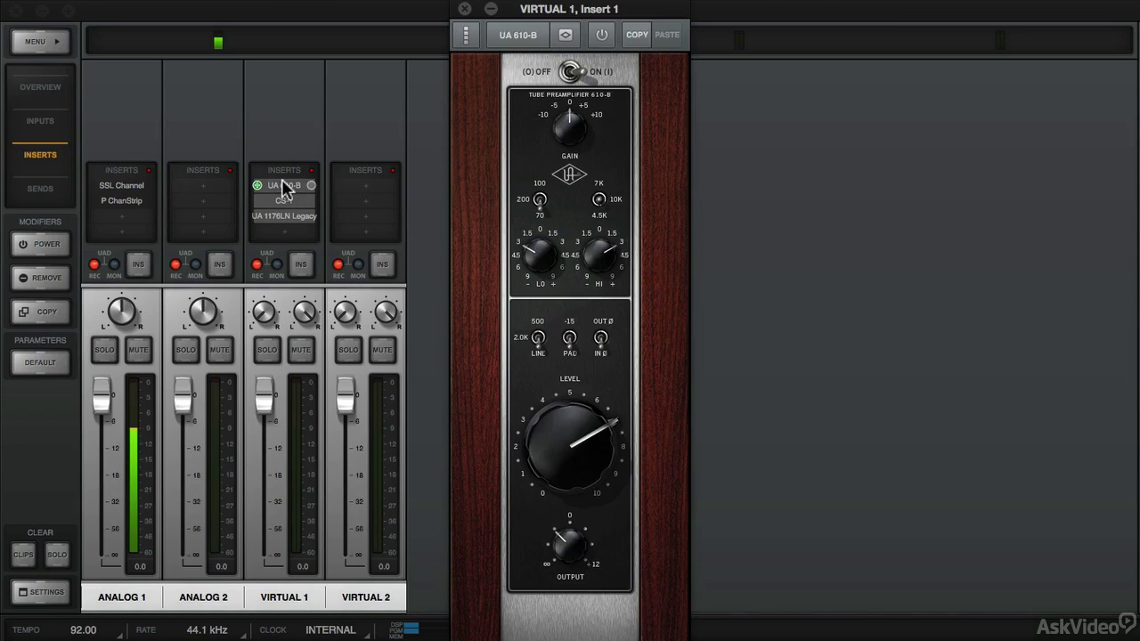
left_click(603, 36)
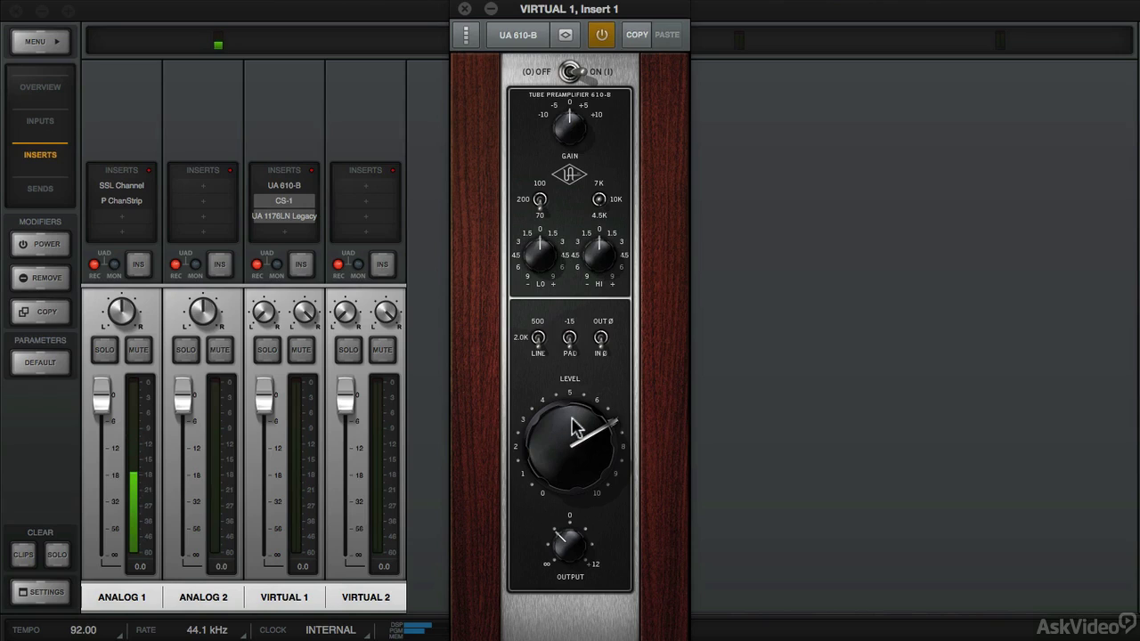
left_click_drag(555, 543, 585, 458)
left_click_drag(576, 540, 576, 547)
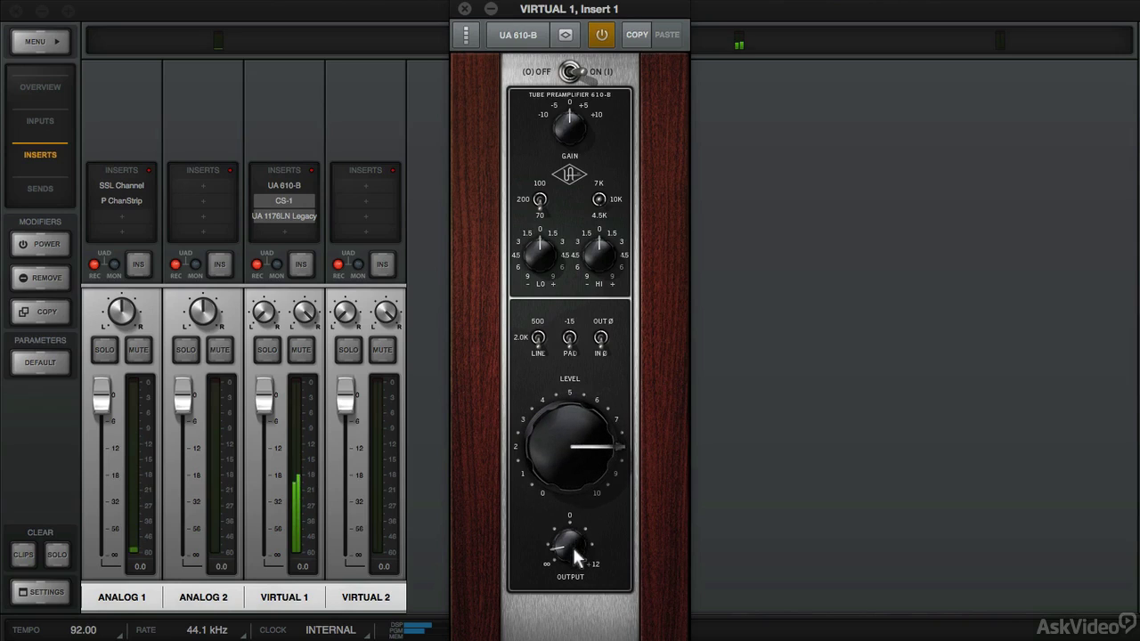
left_click_drag(584, 467, 584, 461)
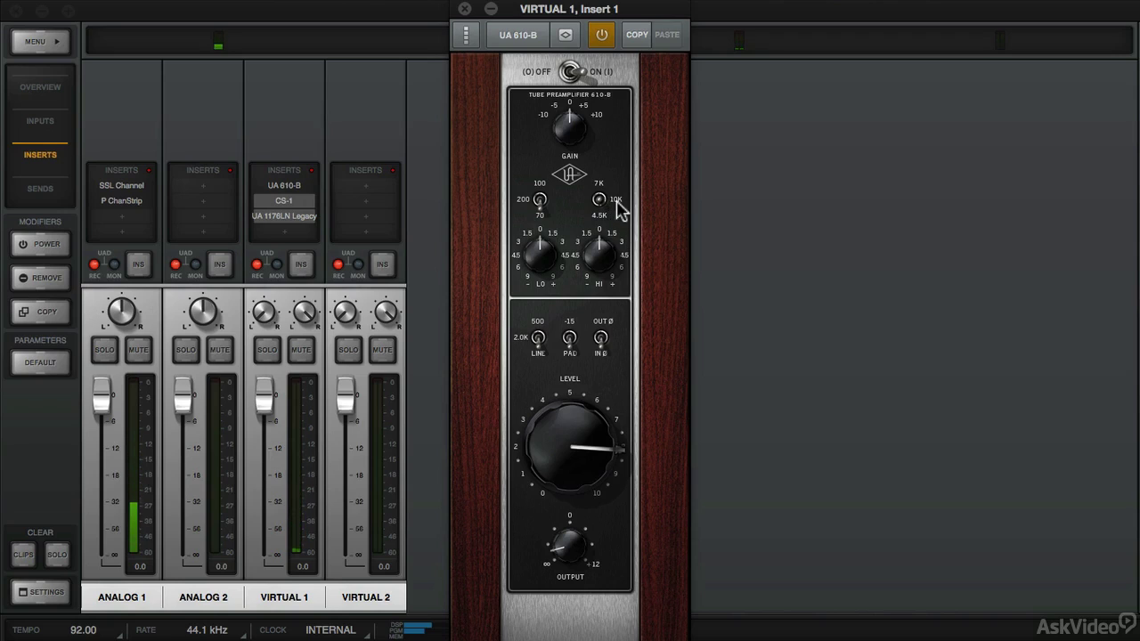
- Boost the 610-B highs to about +1.5, cut the lows, and toggle the preamp power
left_click_drag(604, 255, 605, 248)
left_click_drag(542, 249, 540, 274)
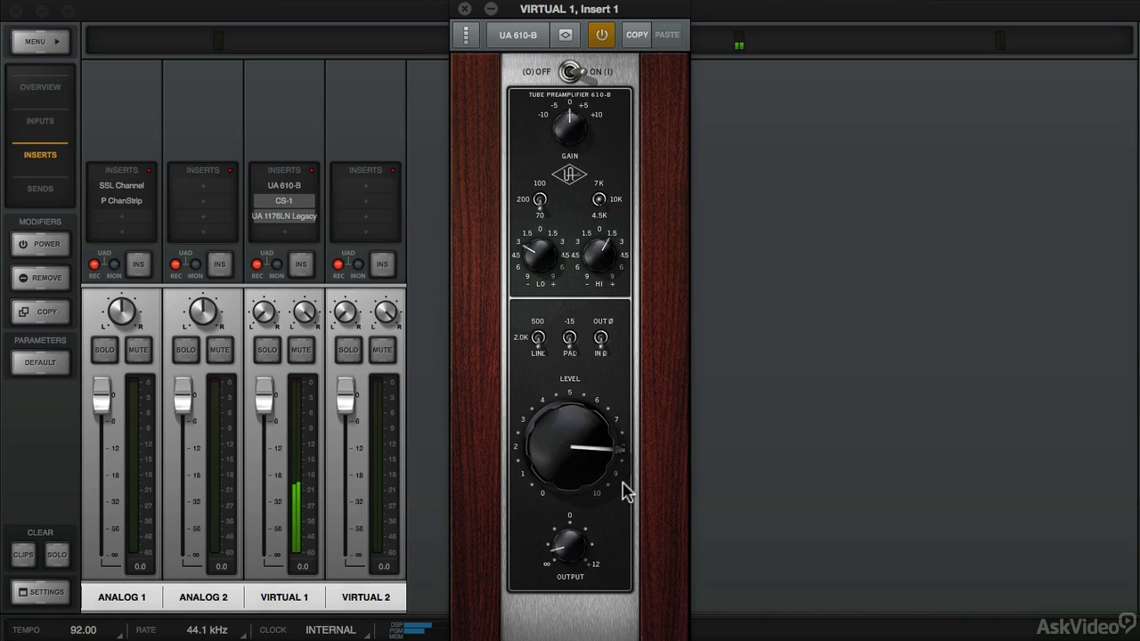
left_click(576, 70)
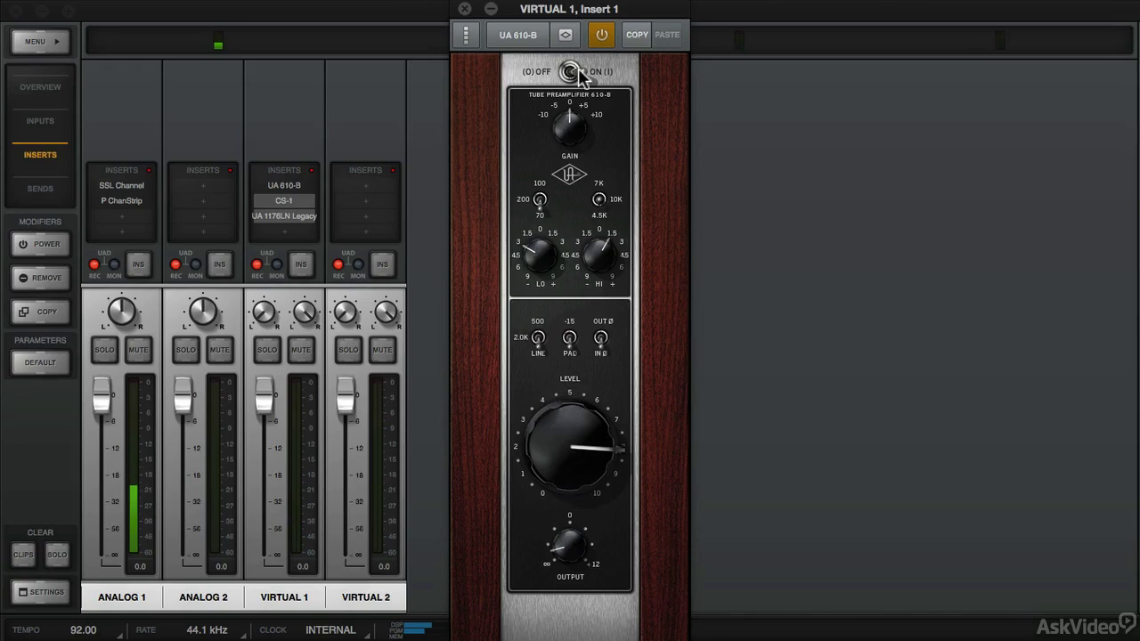
- Open the CS-1 on Virtual 1 and bypass its EQ, compressor, delay modulator and reflector sections
left_click(284, 201)
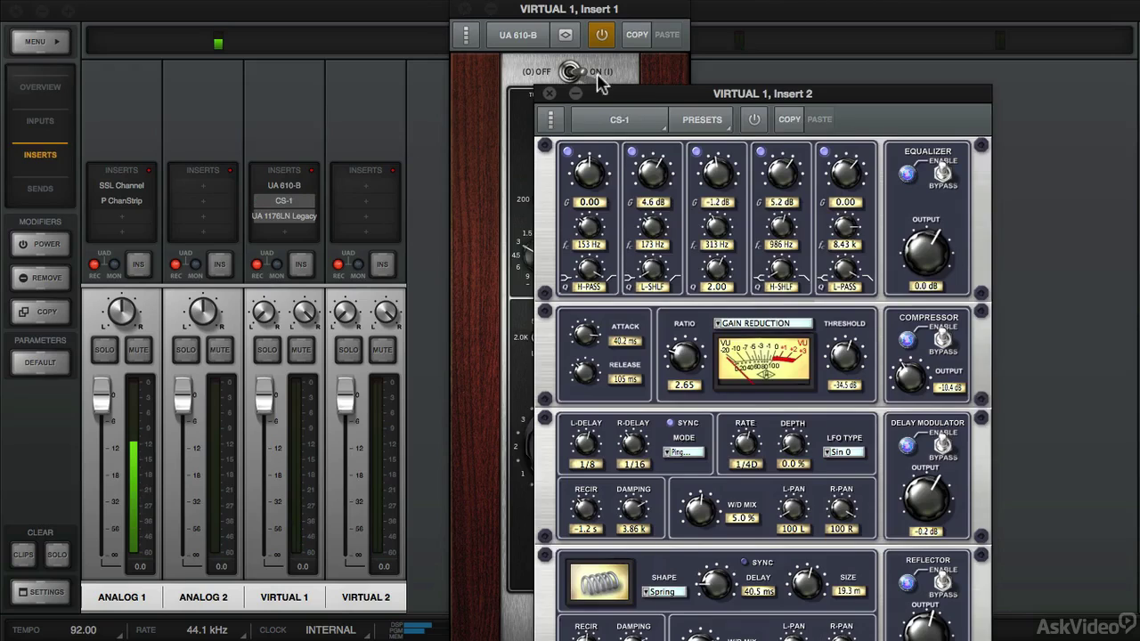
left_click_drag(614, 89, 529, 7)
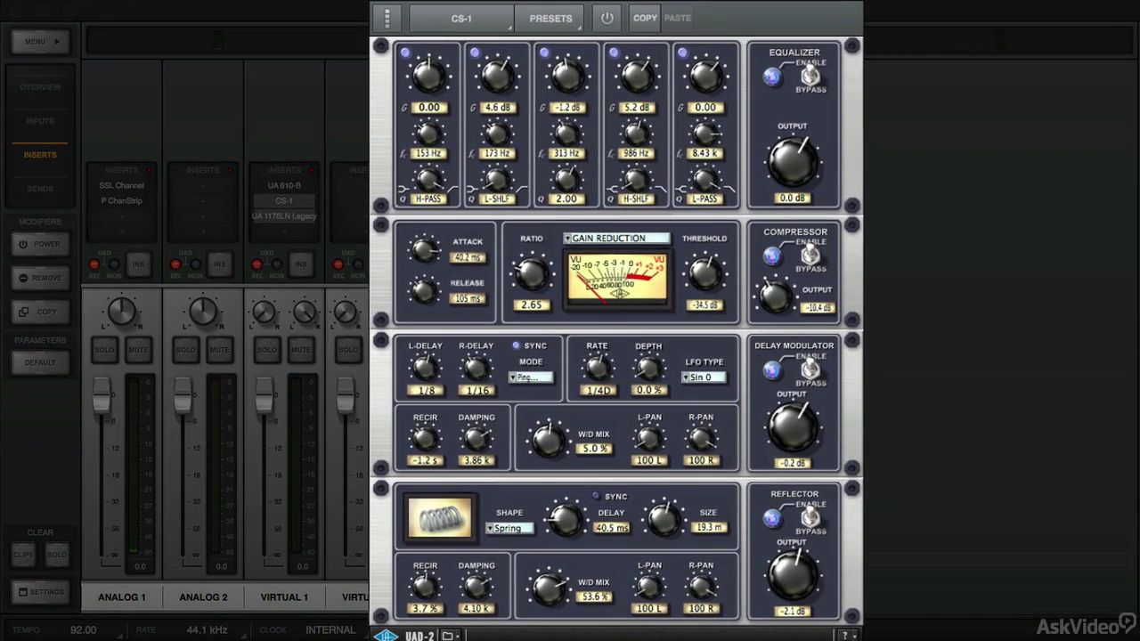
left_click(811, 85)
left_click(810, 260)
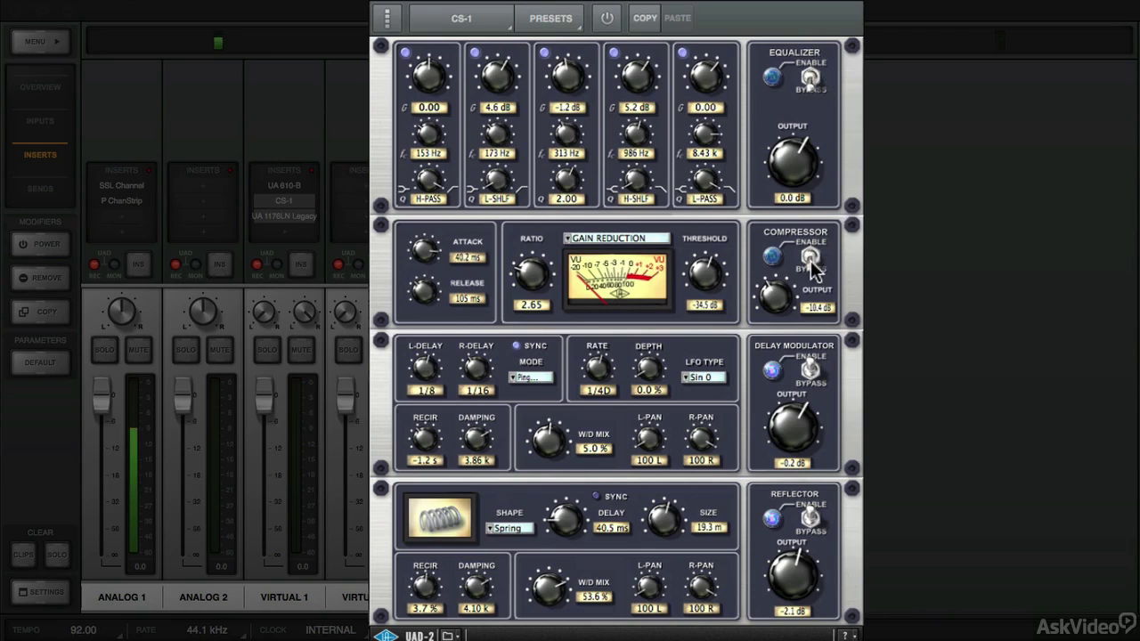
left_click(811, 372)
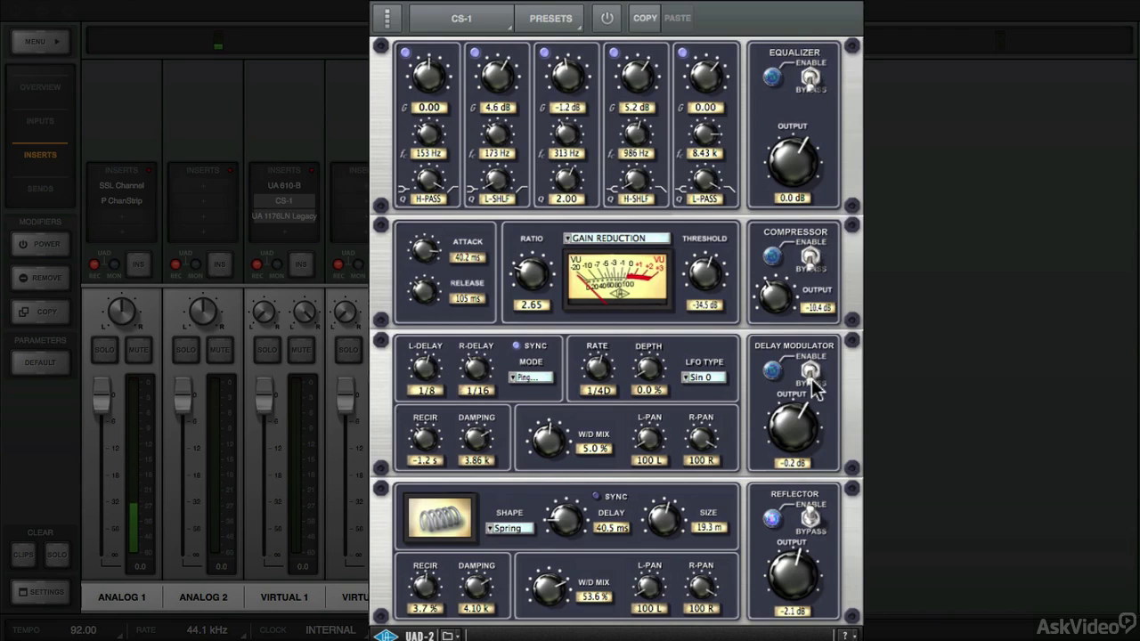
left_click(812, 524)
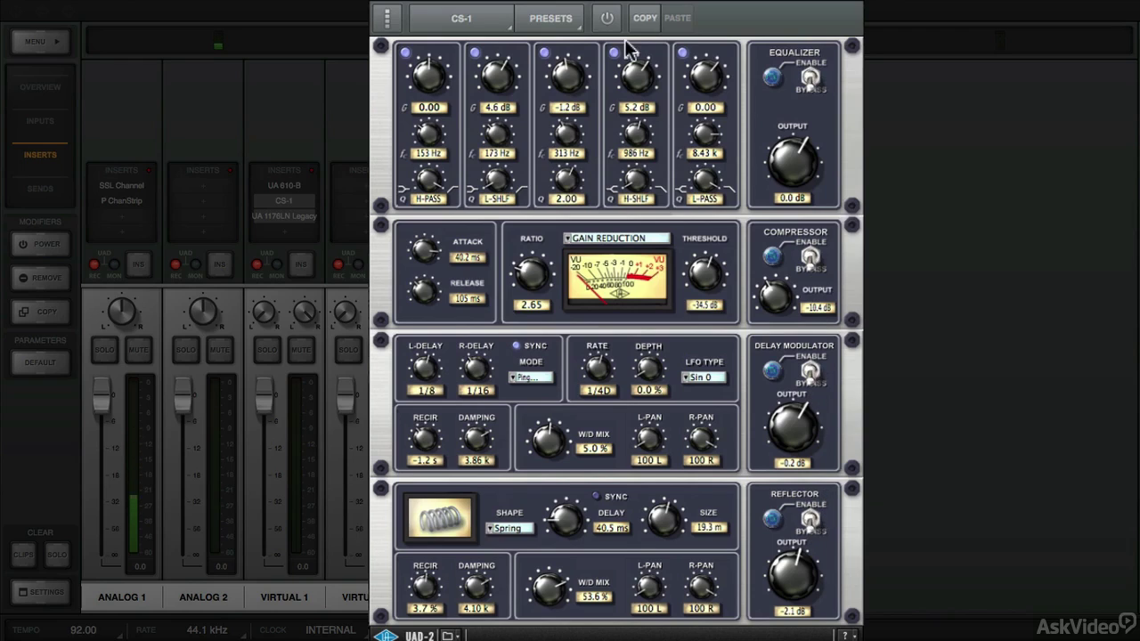
left_click(607, 18)
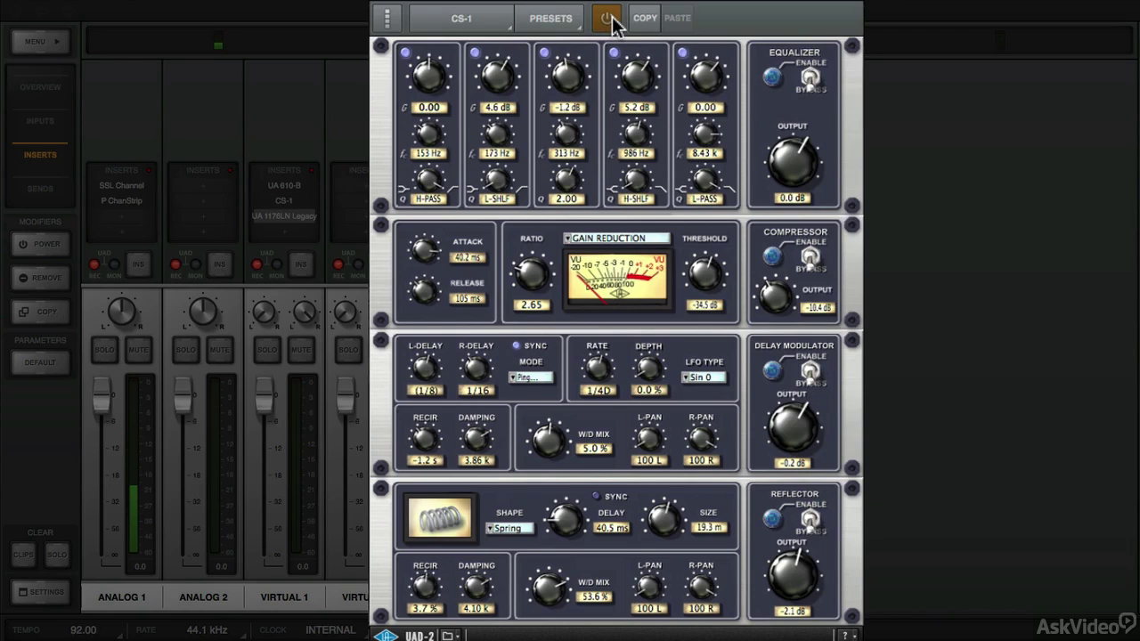
- Re-enable the CS-1 EQ, set the fifth band to 217 Hz, and bypass the compressor
left_click(812, 77)
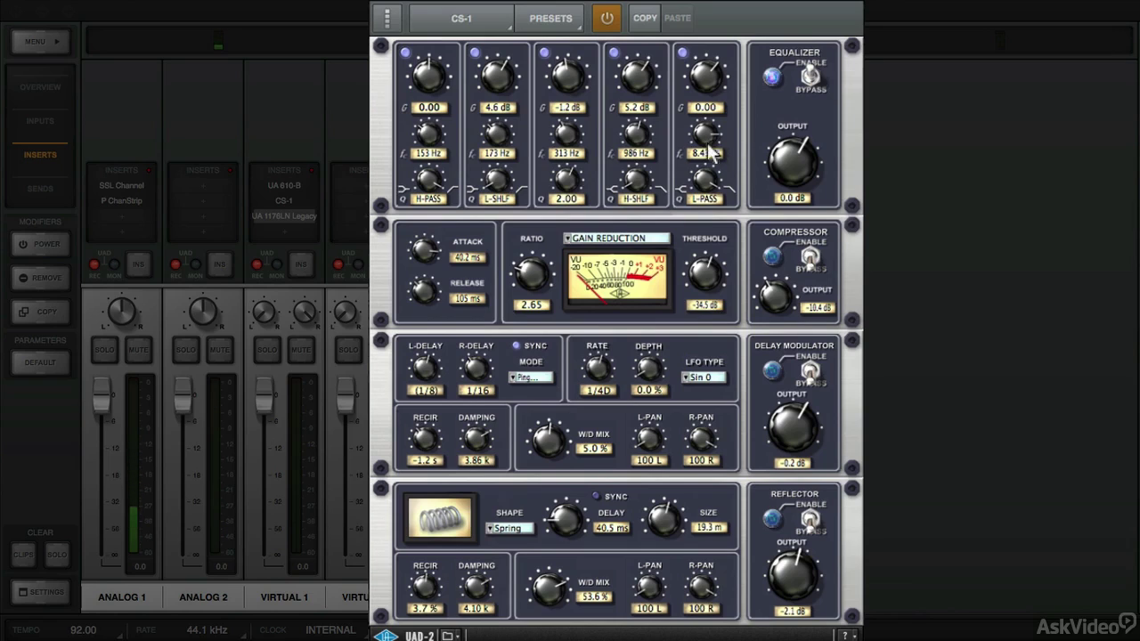
left_click_drag(710, 153, 720, 93)
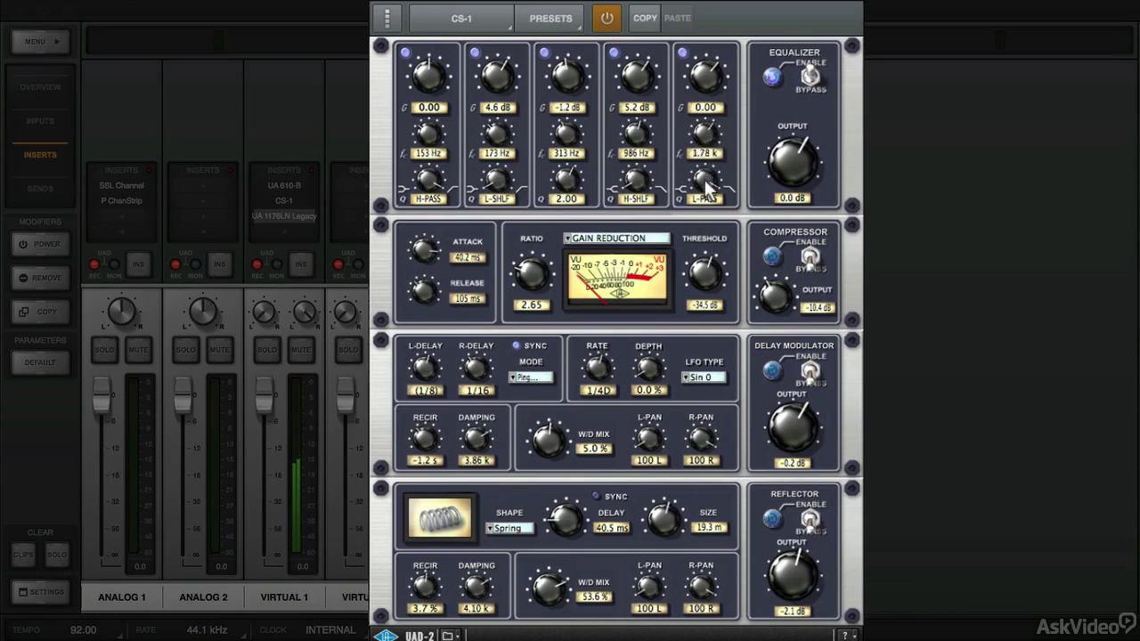
mouse_move(708, 187)
left_mouse_down()
mouse_move(706, 240)
mouse_move(706, 191)
left_mouse_up()
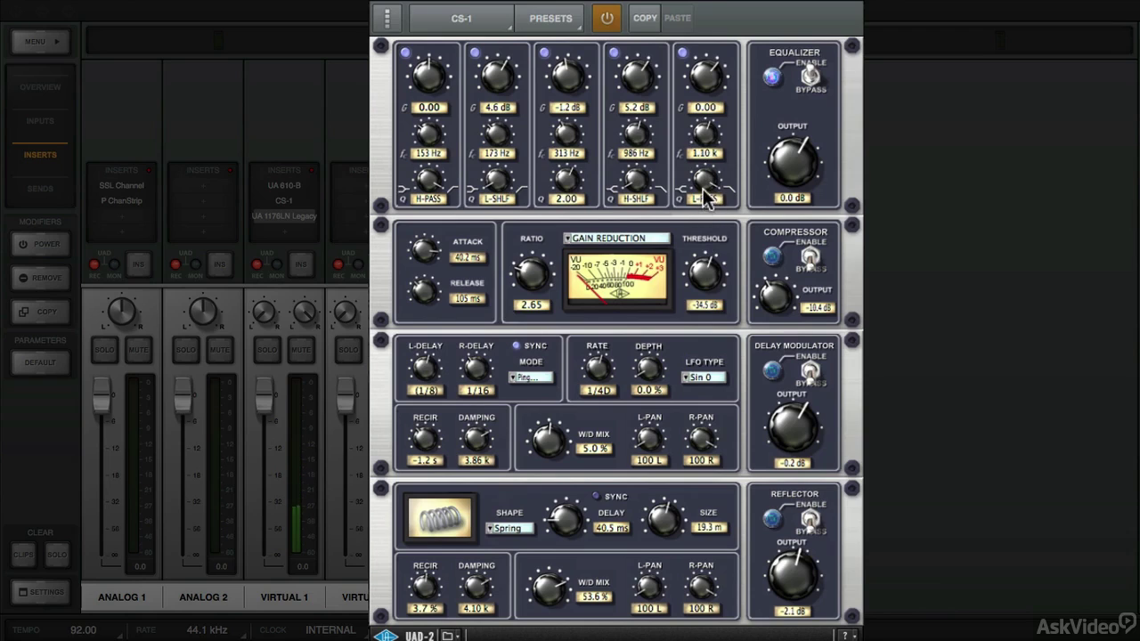
left_click(812, 258)
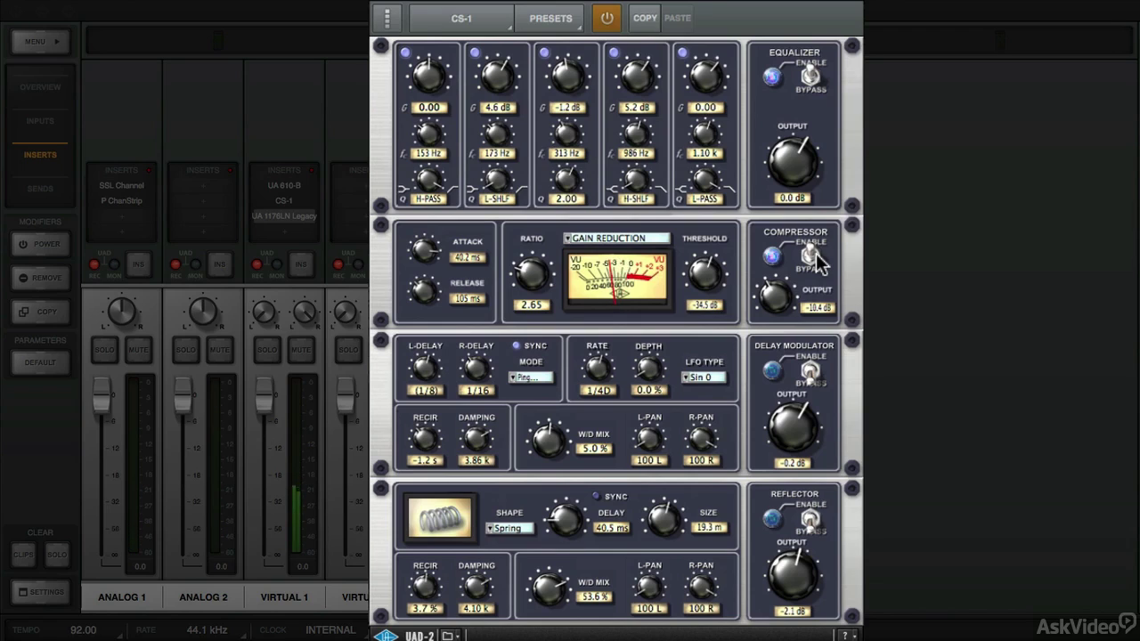
- Enable the delay modulator in PingPong mode with wet/dry mix 14.0% and recirculation -84 ms
left_click(810, 373)
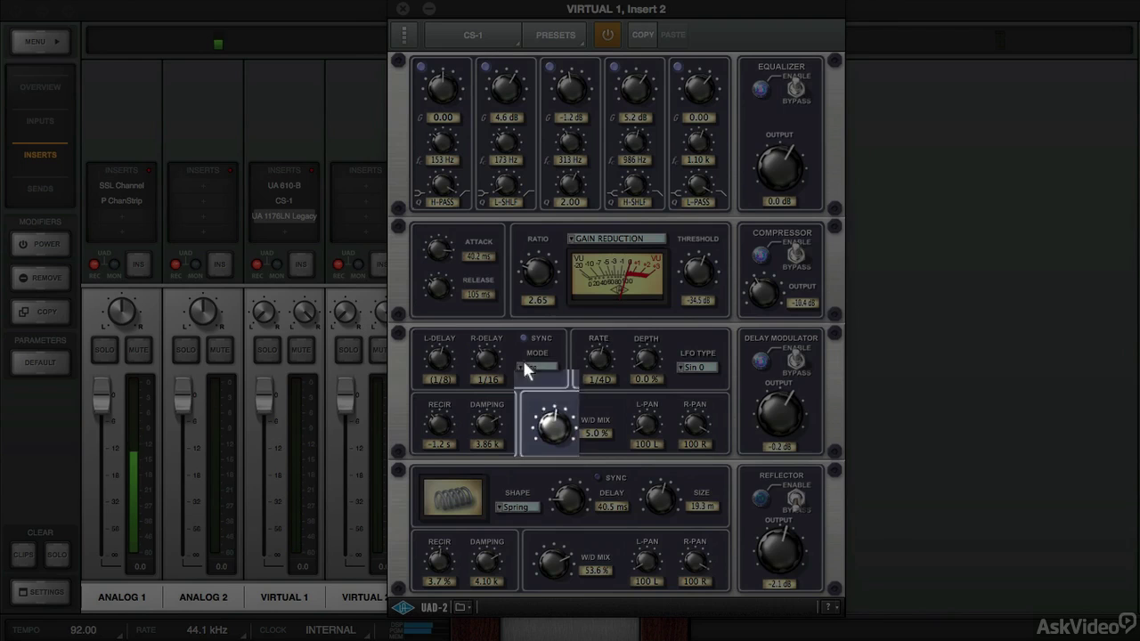
left_click(525, 367)
left_click(516, 360)
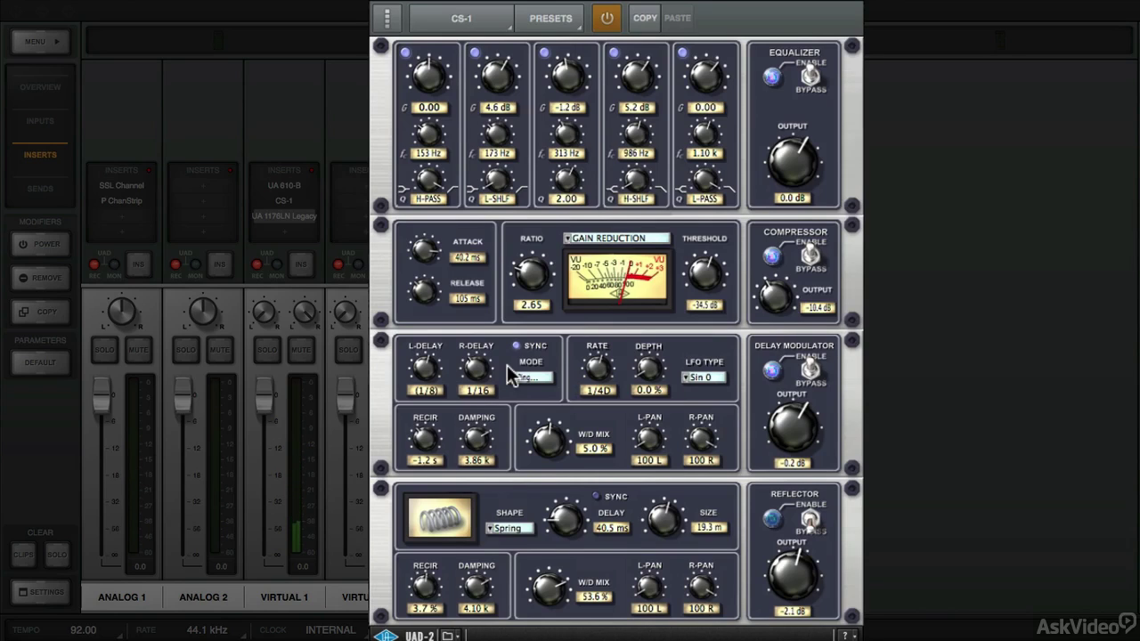
left_click_drag(570, 454, 560, 440)
left_click_drag(431, 448, 439, 443)
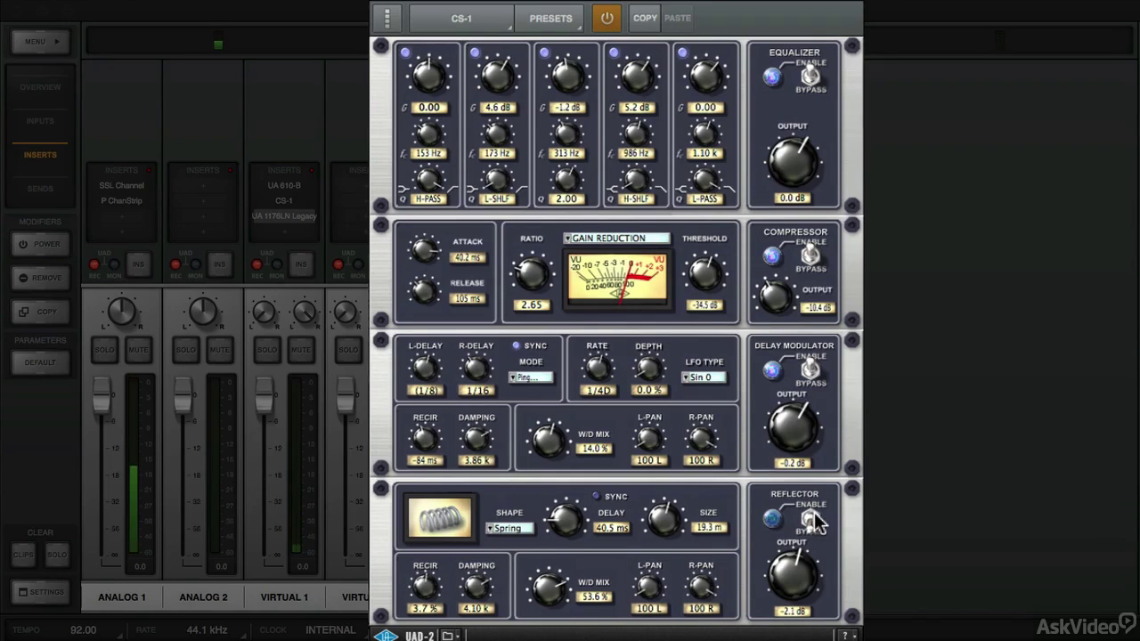
- Keep the Reflector on Spring and compare the CS-1 powered off, then back on
left_click(507, 529)
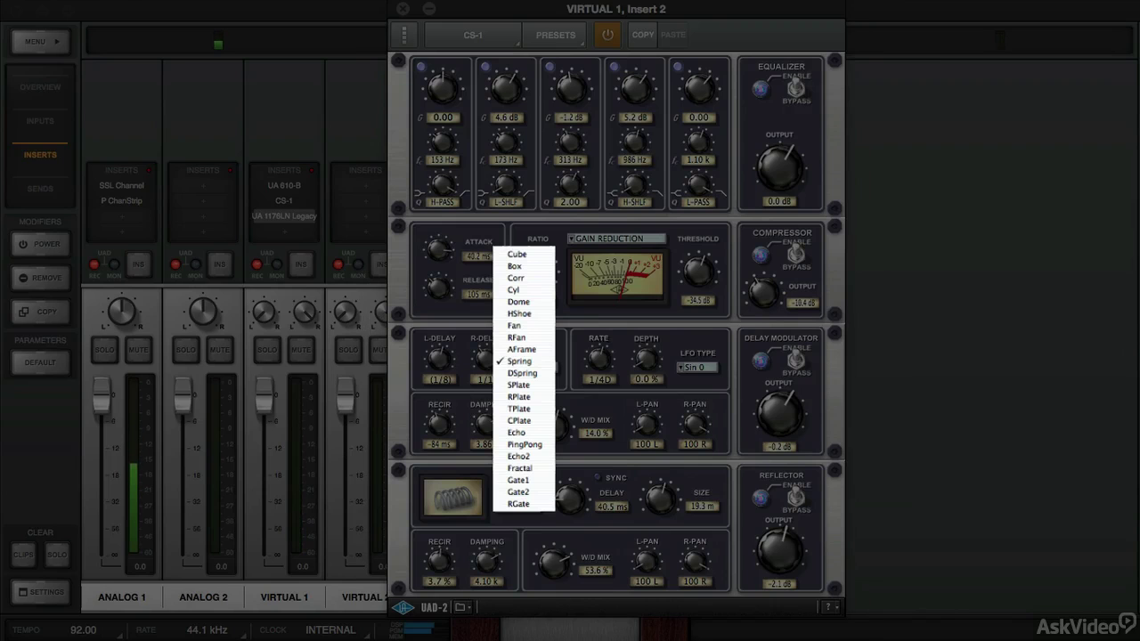
left_click(537, 515)
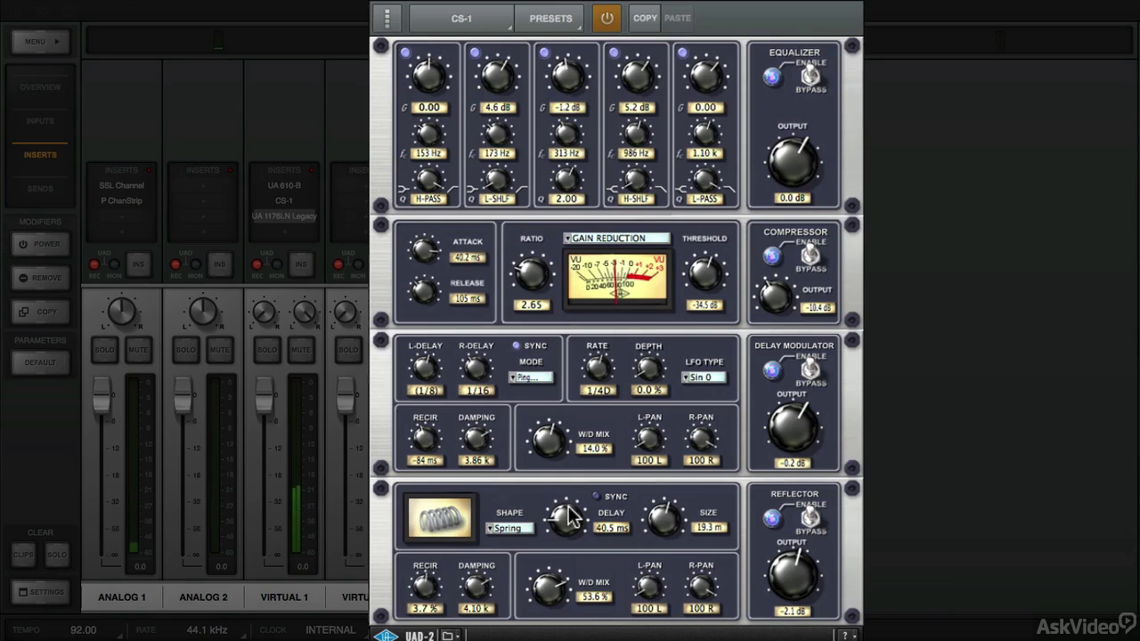
left_click(608, 17)
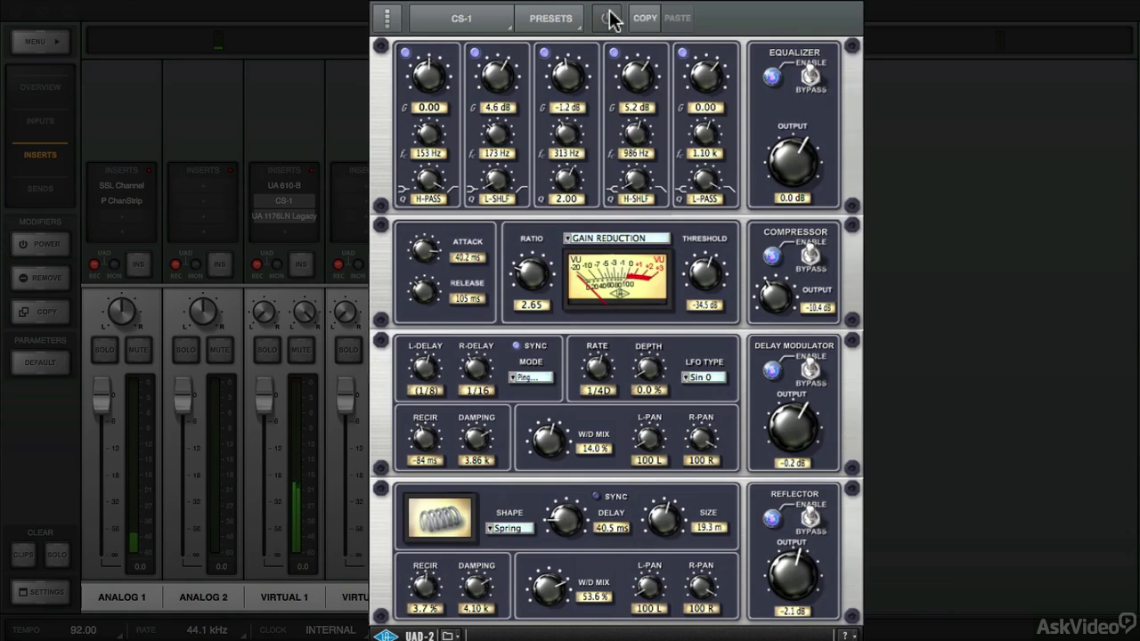
left_click(608, 18)
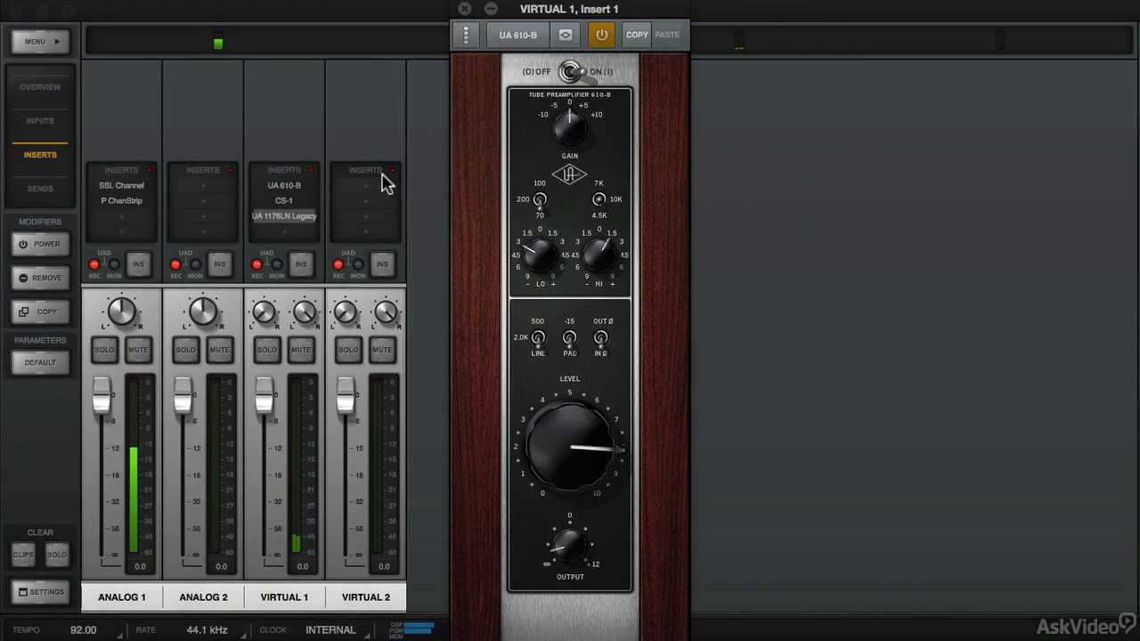
- Close the CS-1 window, then open the 1176LN Legacy on Virtual 1 and power it on
left_click(464, 9)
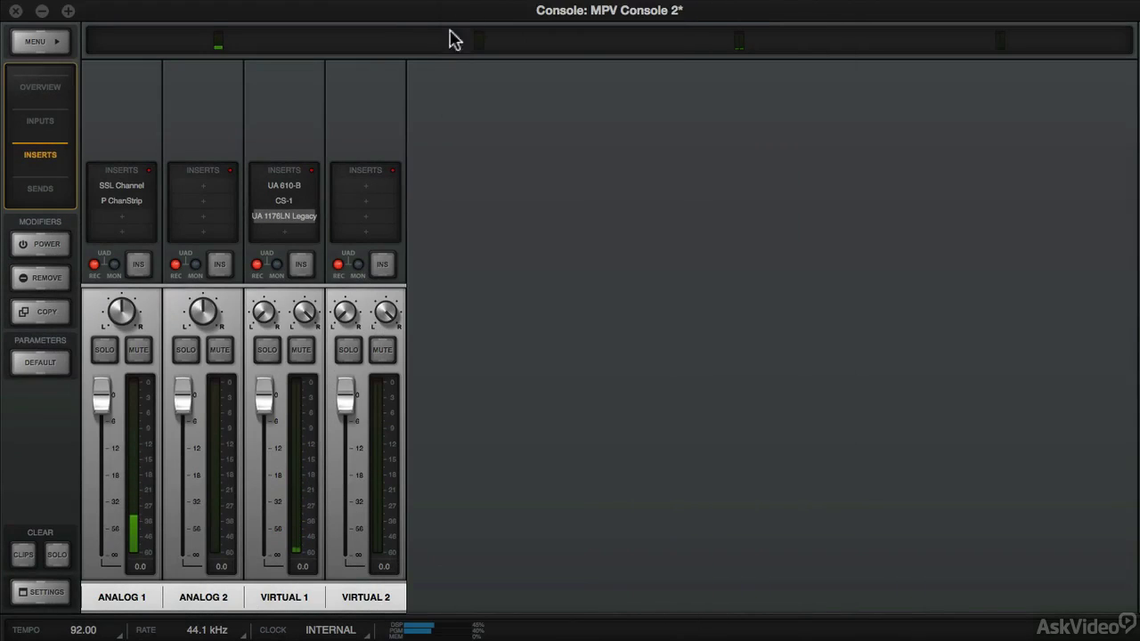
left_click(285, 218)
left_click_drag(587, 11, 344, 130)
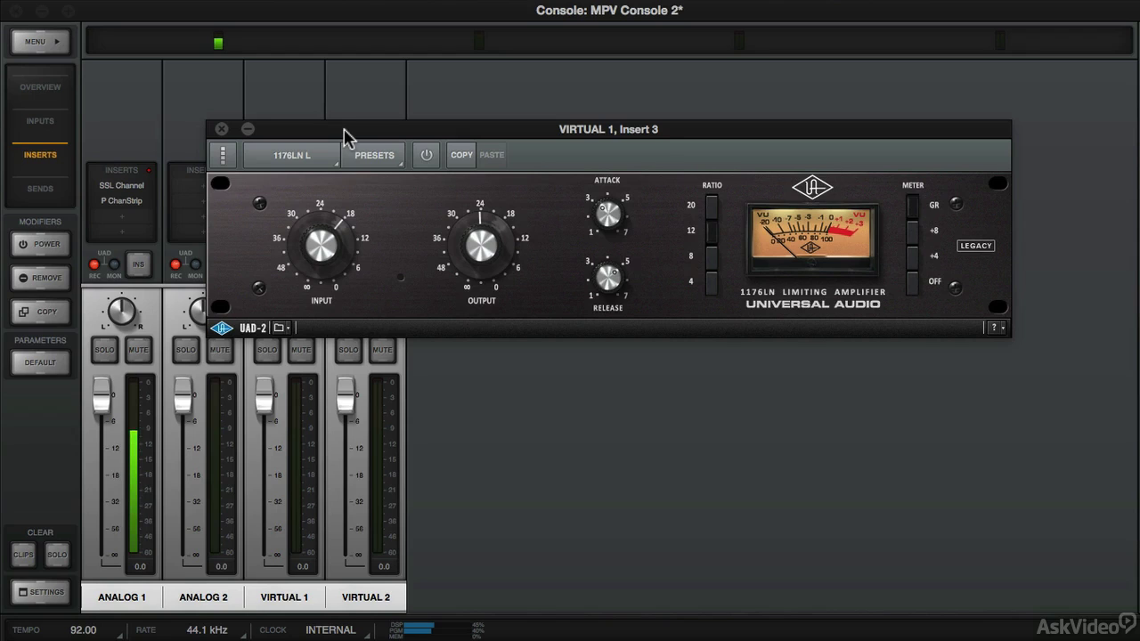
left_click(426, 156)
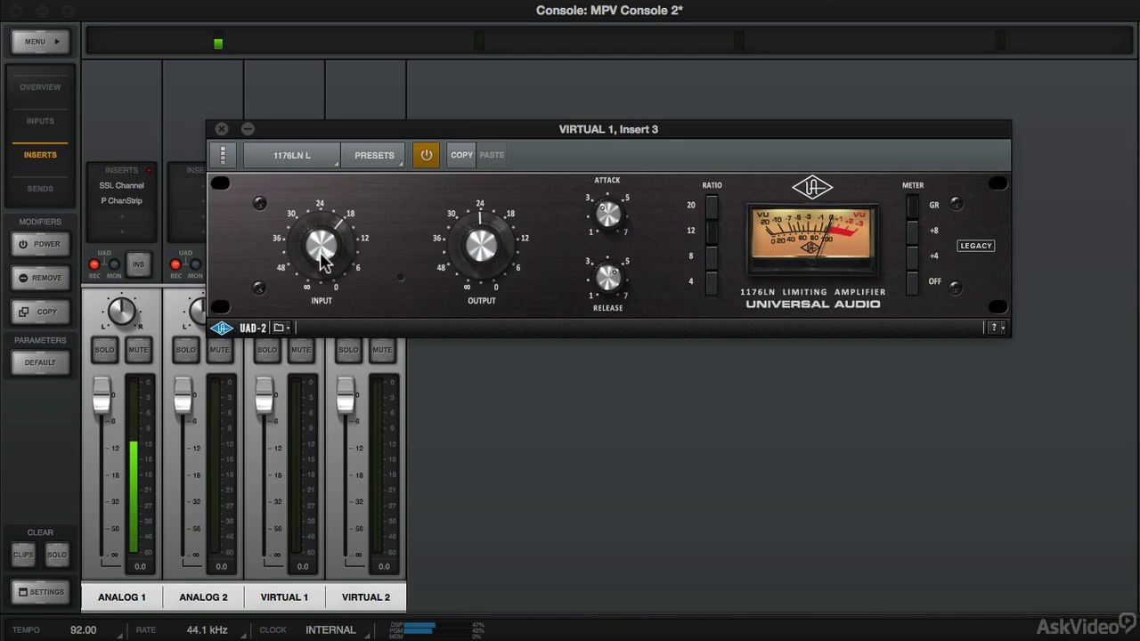
- Nudge the 1176LN input up, compare it bypassed and back on, and close its window
left_click_drag(322, 259, 324, 252)
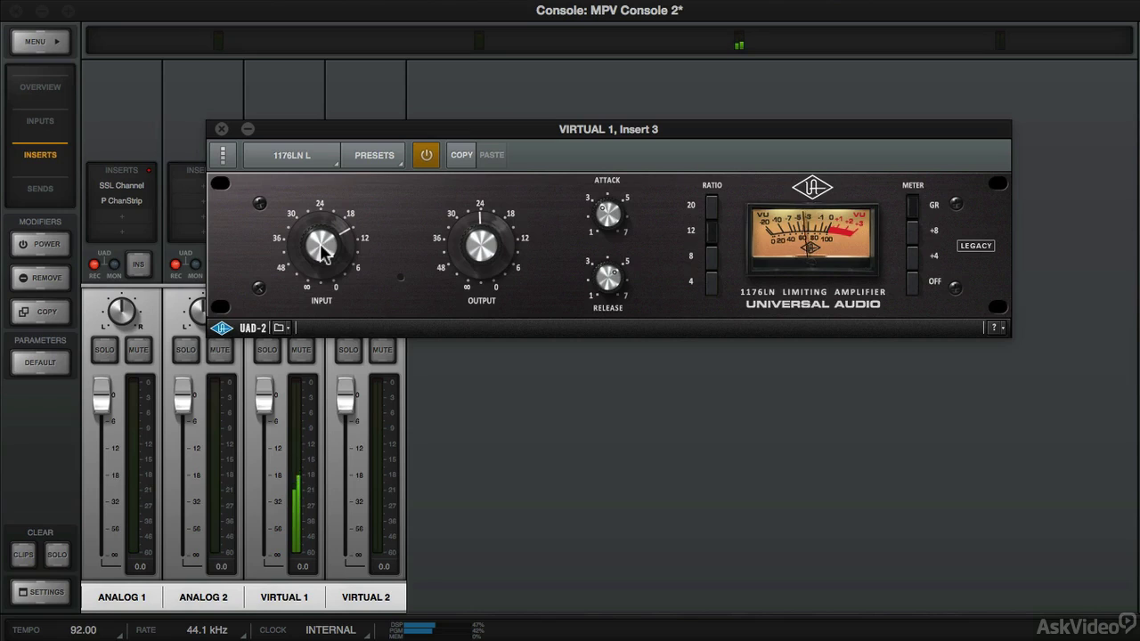
left_click(427, 155)
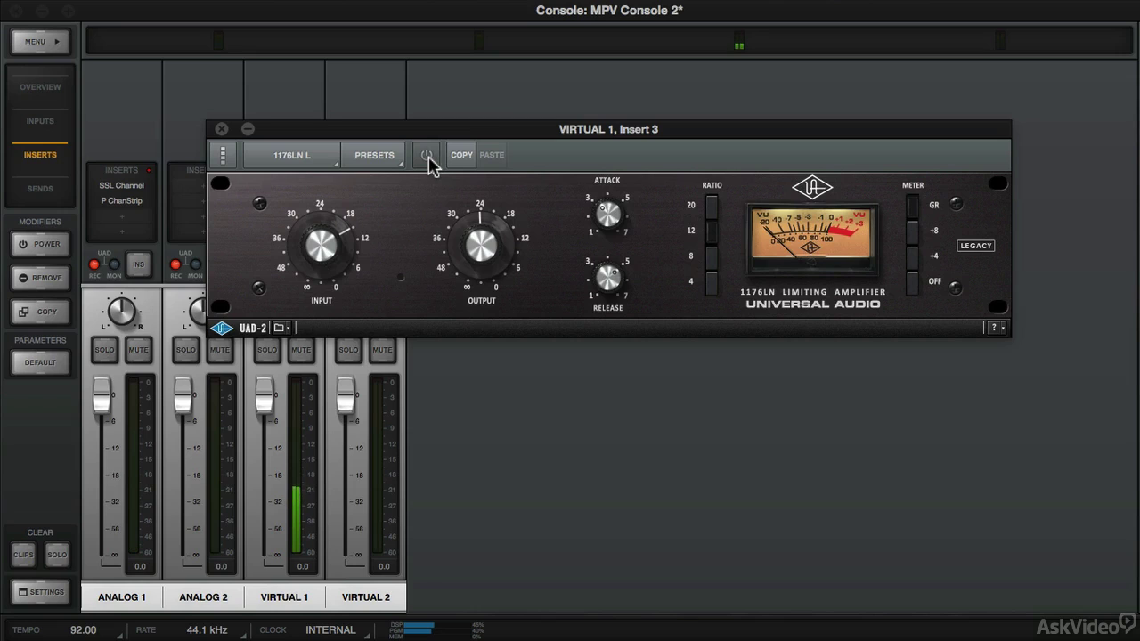
left_click(428, 157)
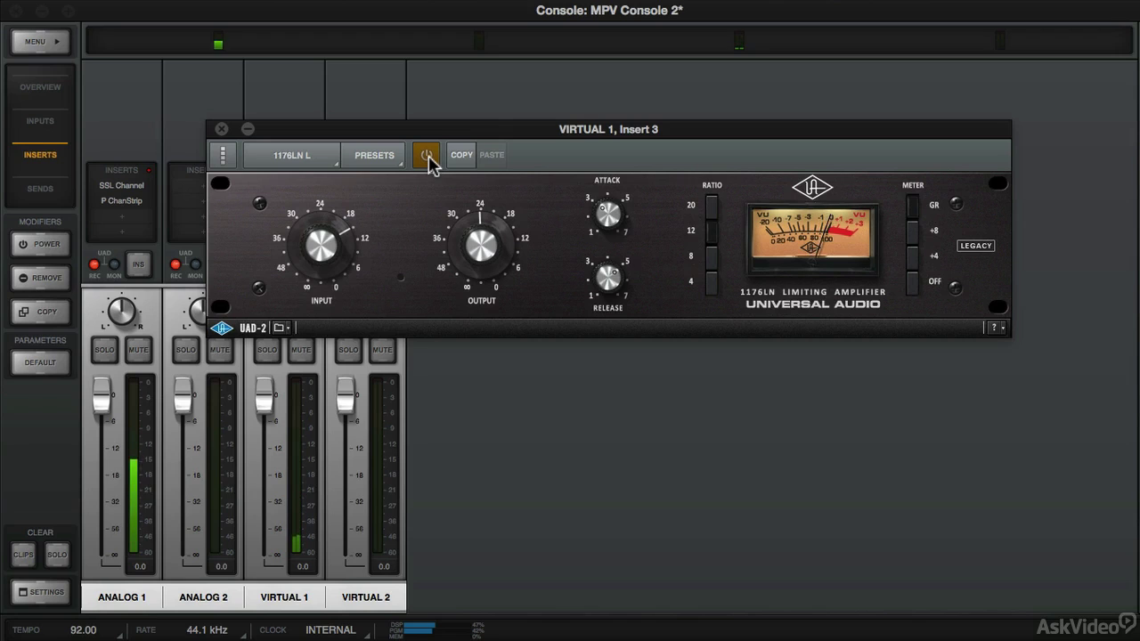
left_click(222, 130)
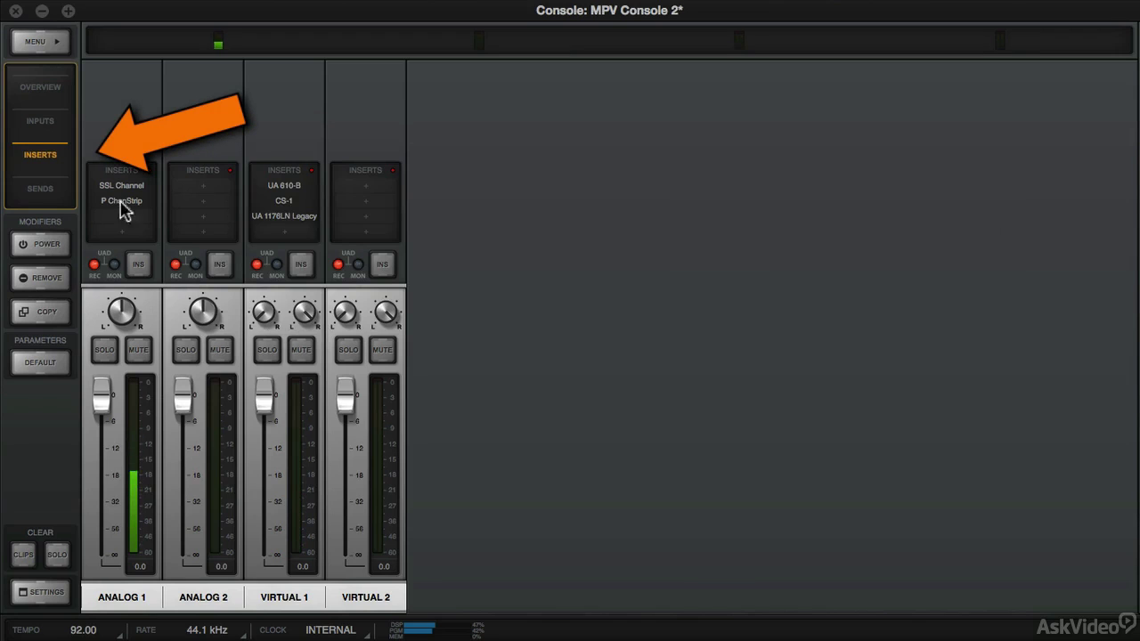
left_click(49, 248)
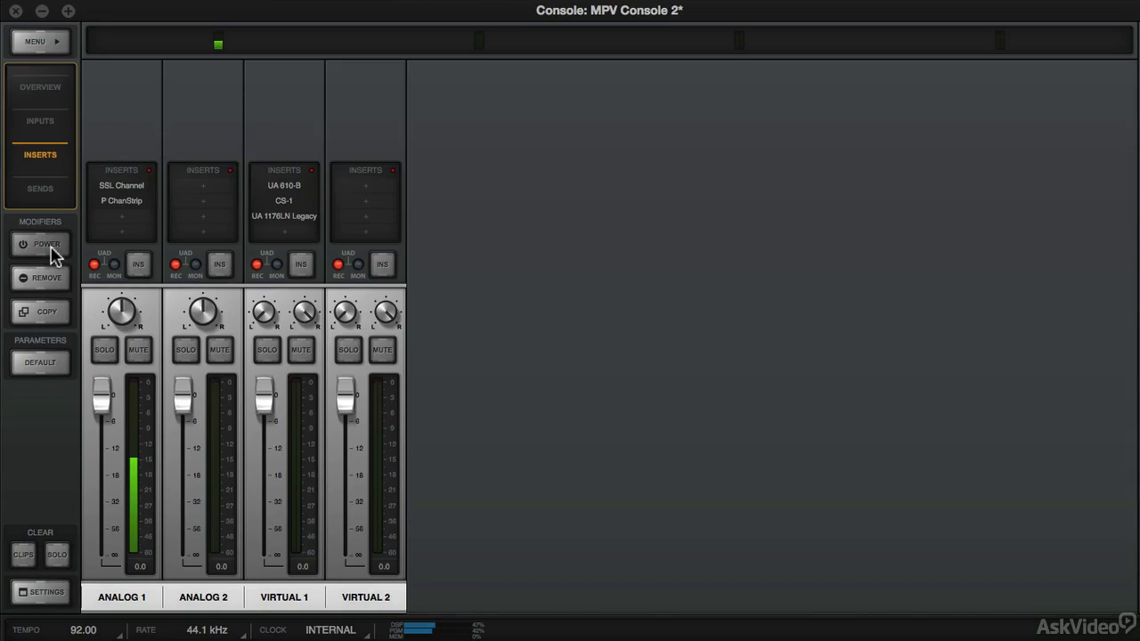
left_click(285, 216)
left_click(284, 200)
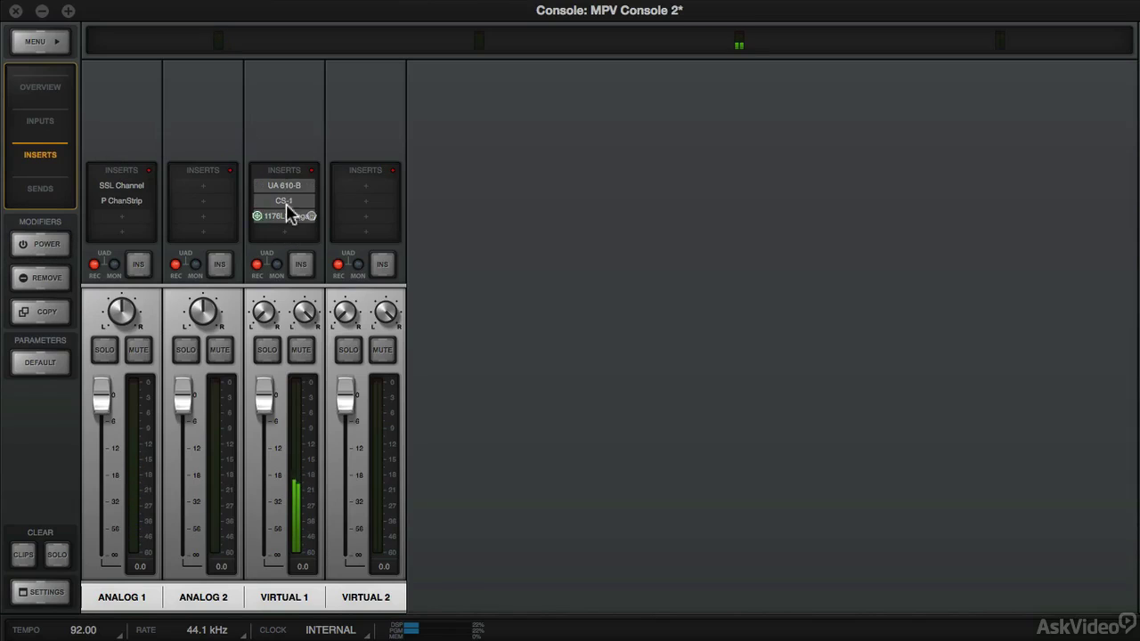
left_click(287, 189)
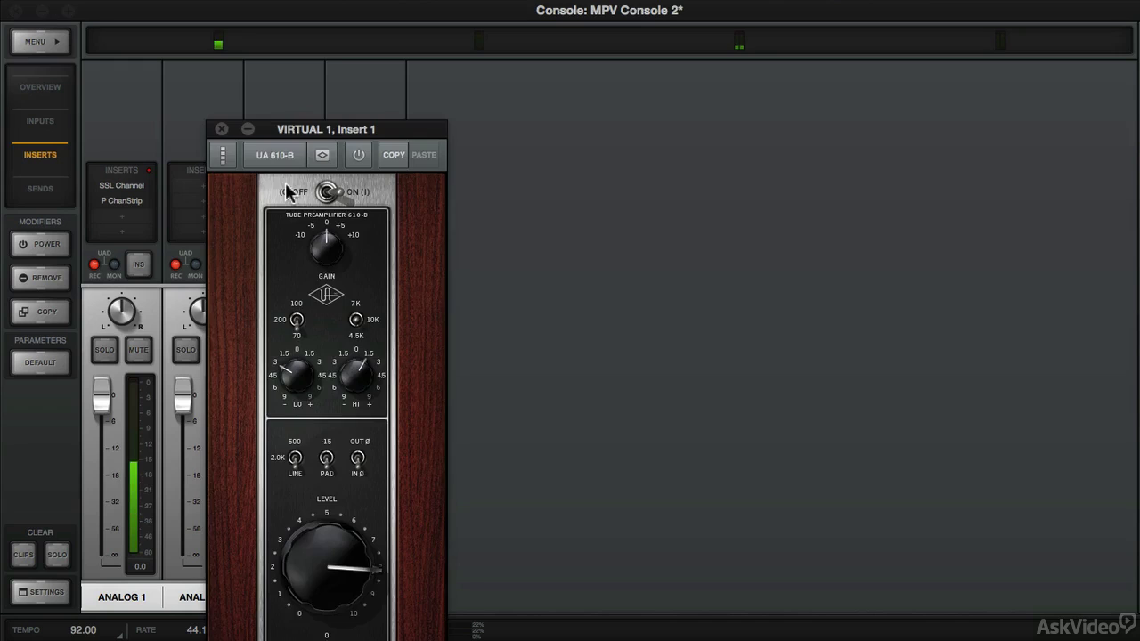
left_click(221, 130)
left_click(62, 242)
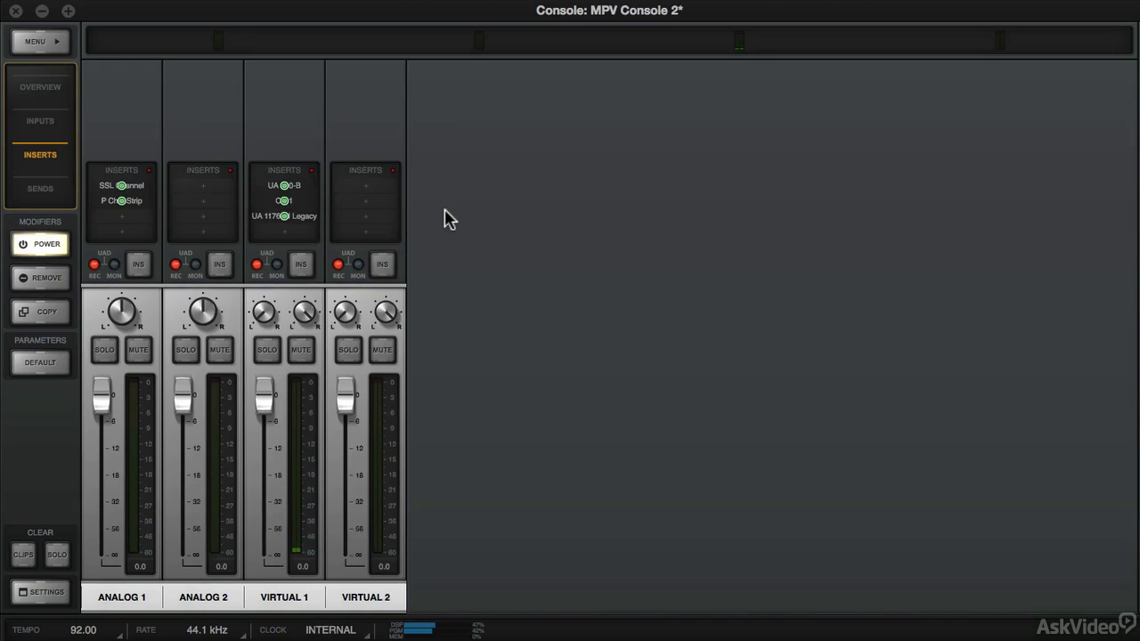
key("Escape")
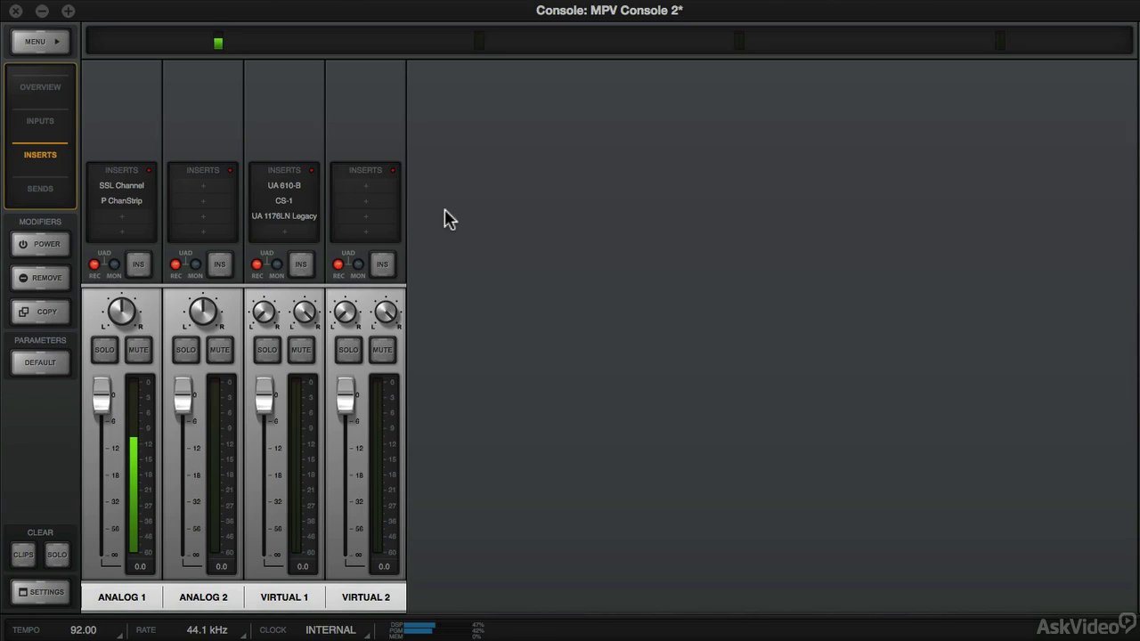
- In Kontakt 5, check that the audio options still use the Apollo
key("super+Tab")
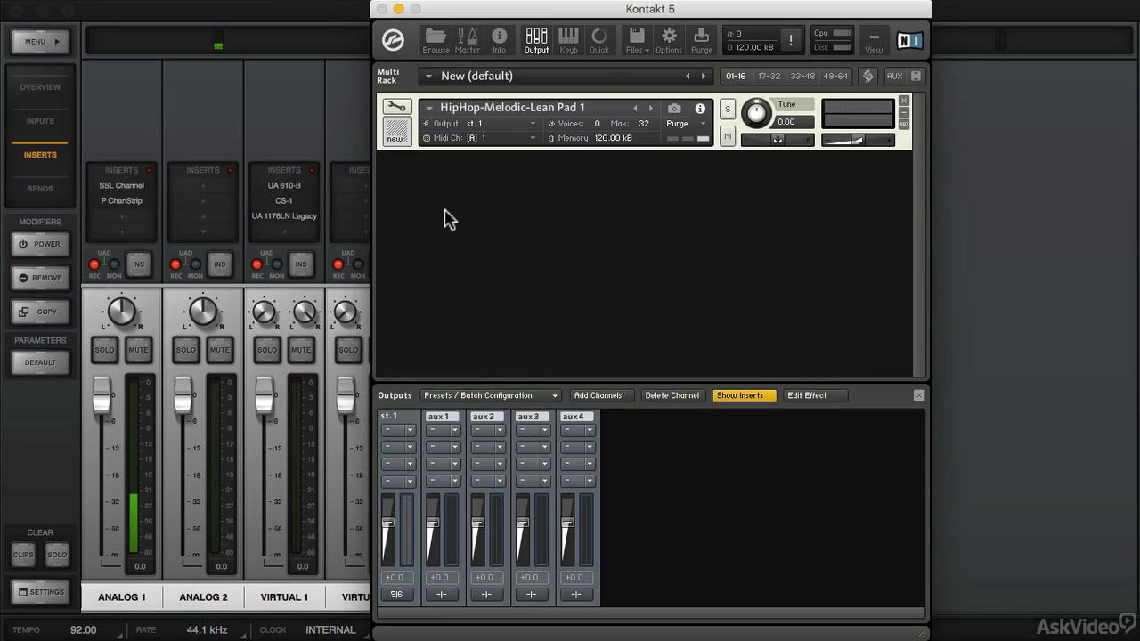
left_click(667, 44)
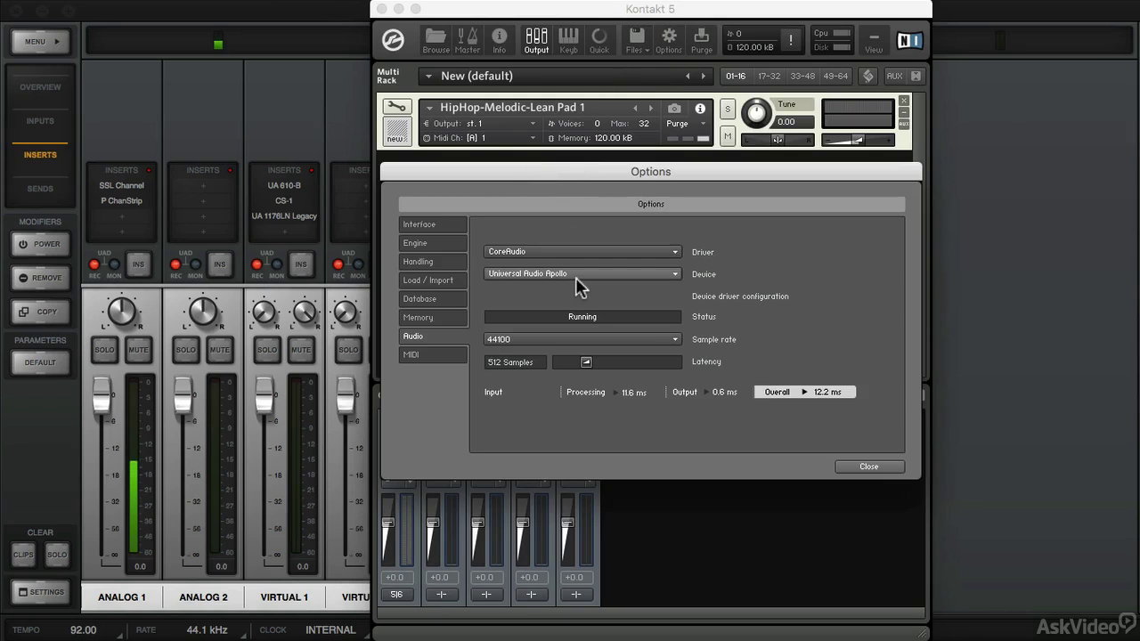
left_click(832, 463)
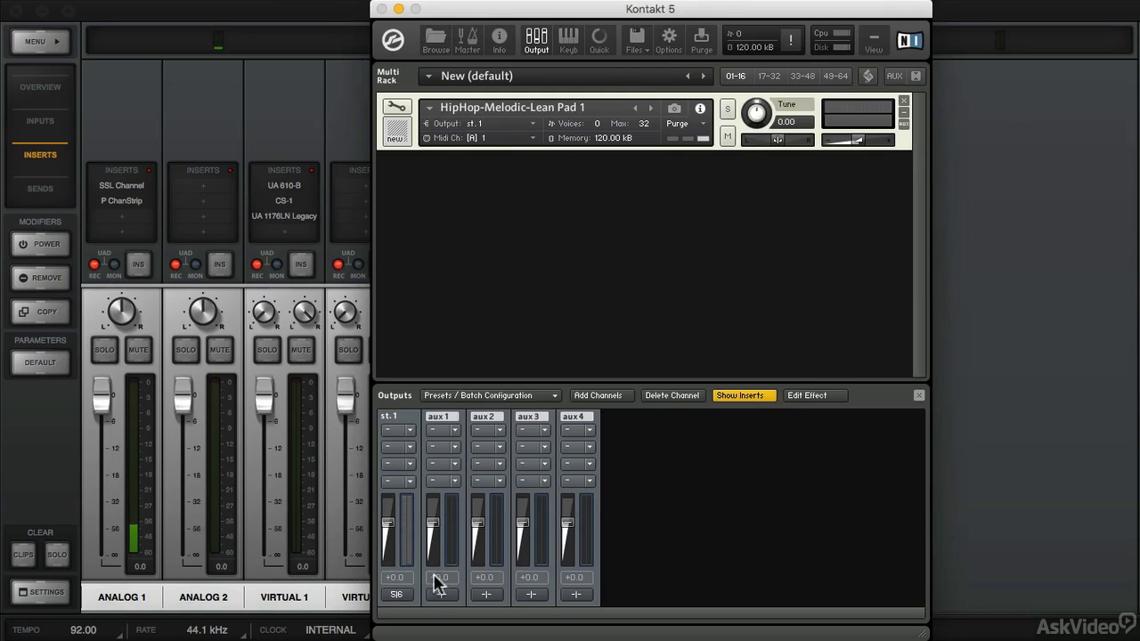
- Verify st.1 channel 01 still outputs to VIRTUAL 1, then return to the Console
left_click(396, 594)
left_click(595, 281)
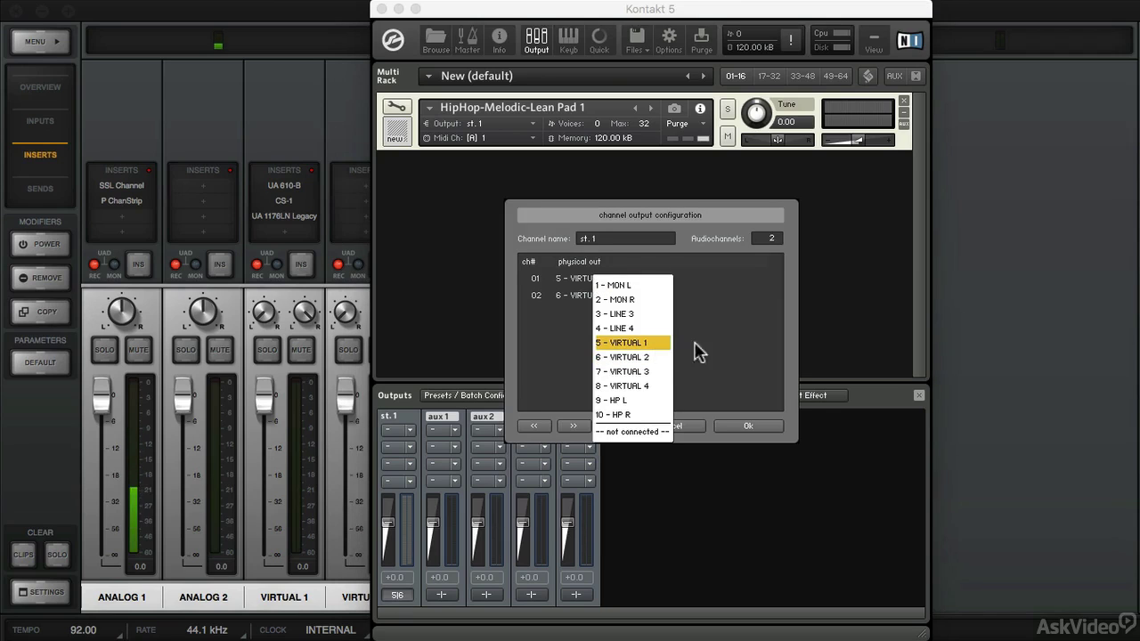
left_click(898, 318)
left_click(1007, 340)
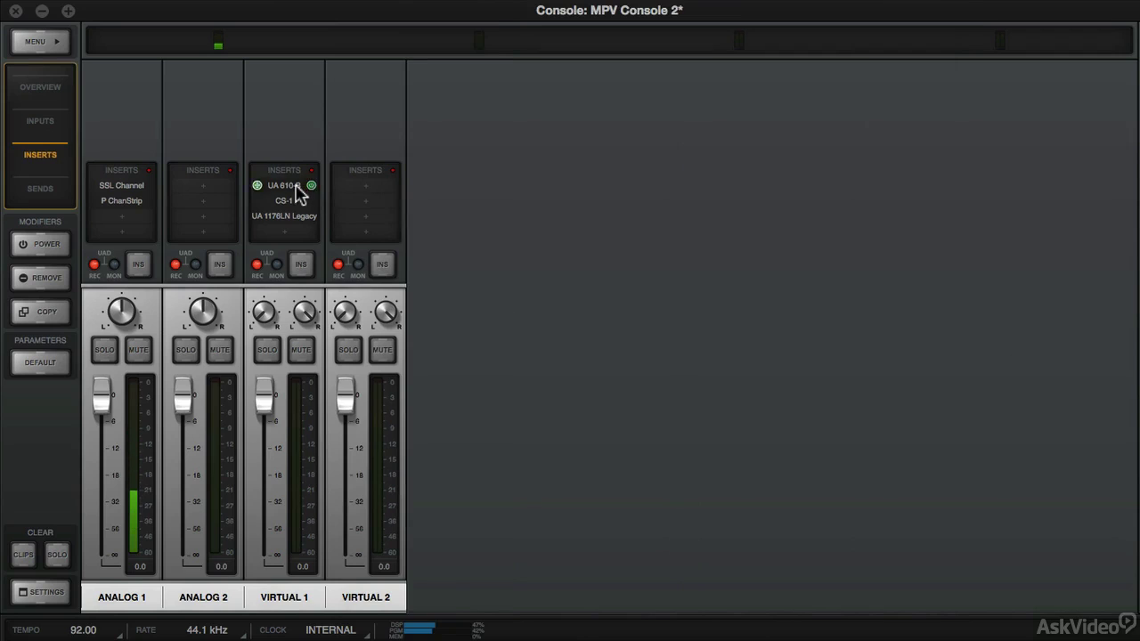
- Open the UA 610-B on Virtual 1 and move its window aside to uncover Virtual 2
left_click(296, 185)
left_click_drag(354, 121, 484, 68)
left_click_drag(563, 40, 605, 11)
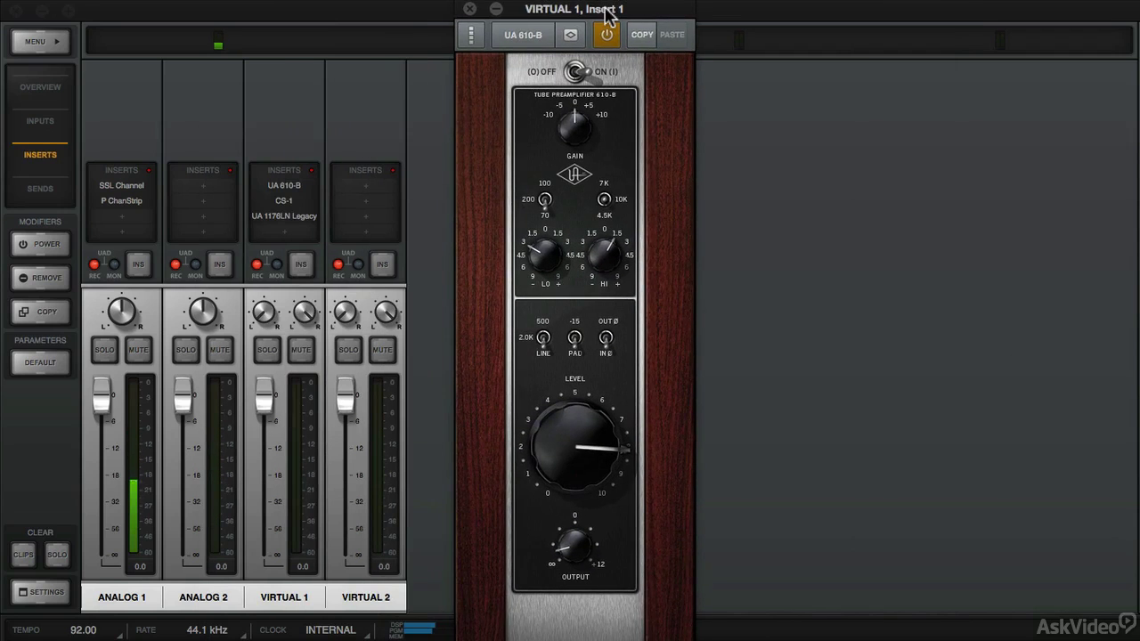